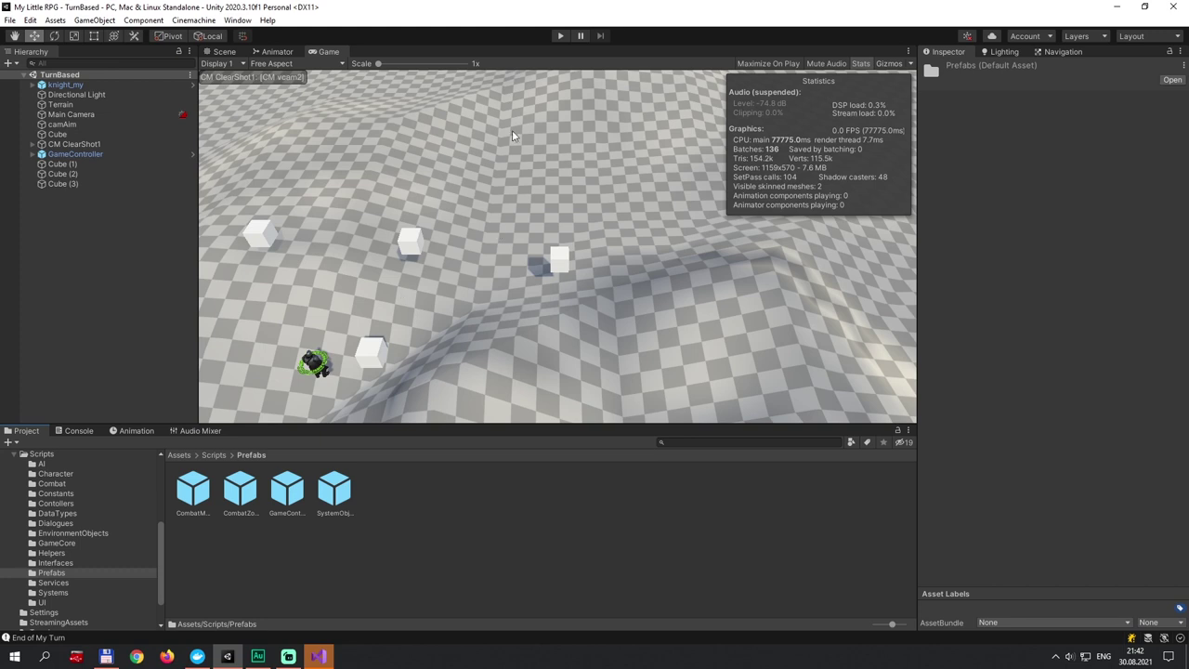
# - Play the scene, walk the knight across the terrain, and end its turn to show the turn-order bar
pyautogui.click(559, 39)
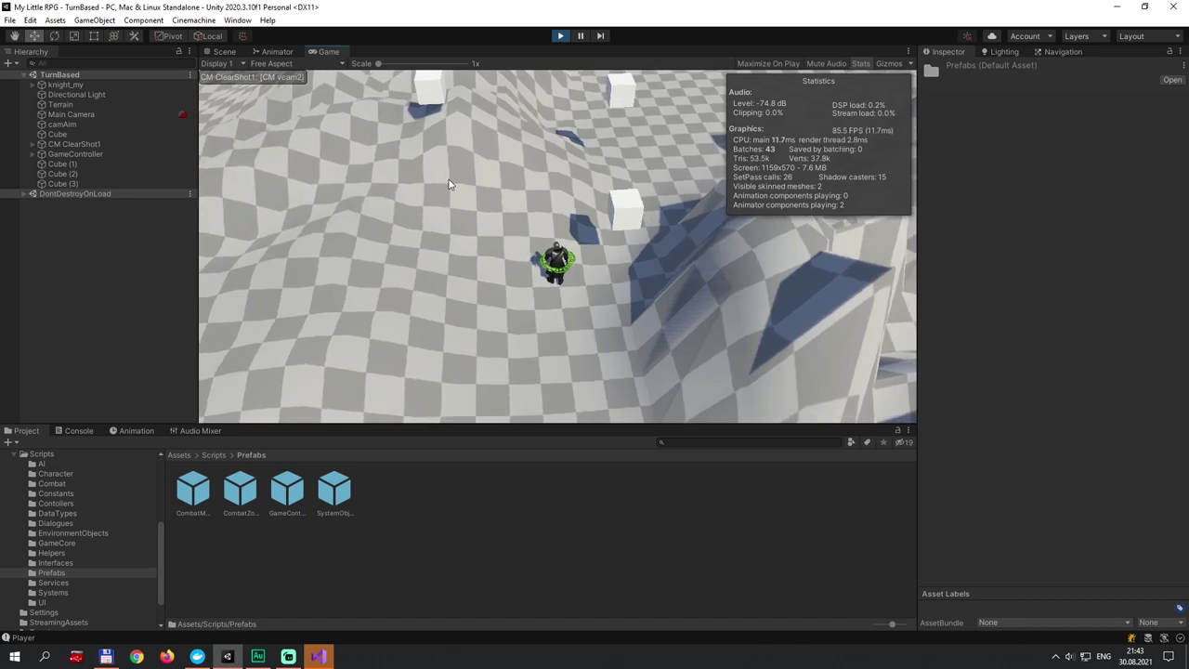
pyautogui.click(606, 173)
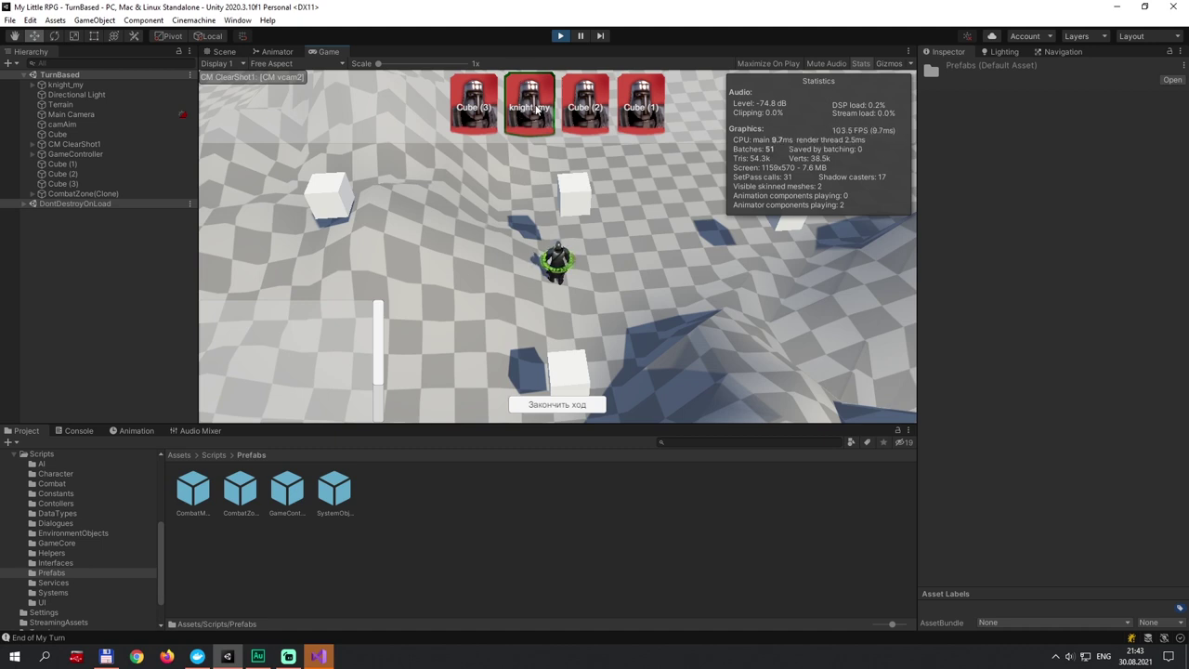
pyautogui.click(557, 405)
# - Stop play mode, add the CombatZone prefab to the scene, and select its Canvas > Panel
pyautogui.click(561, 36)
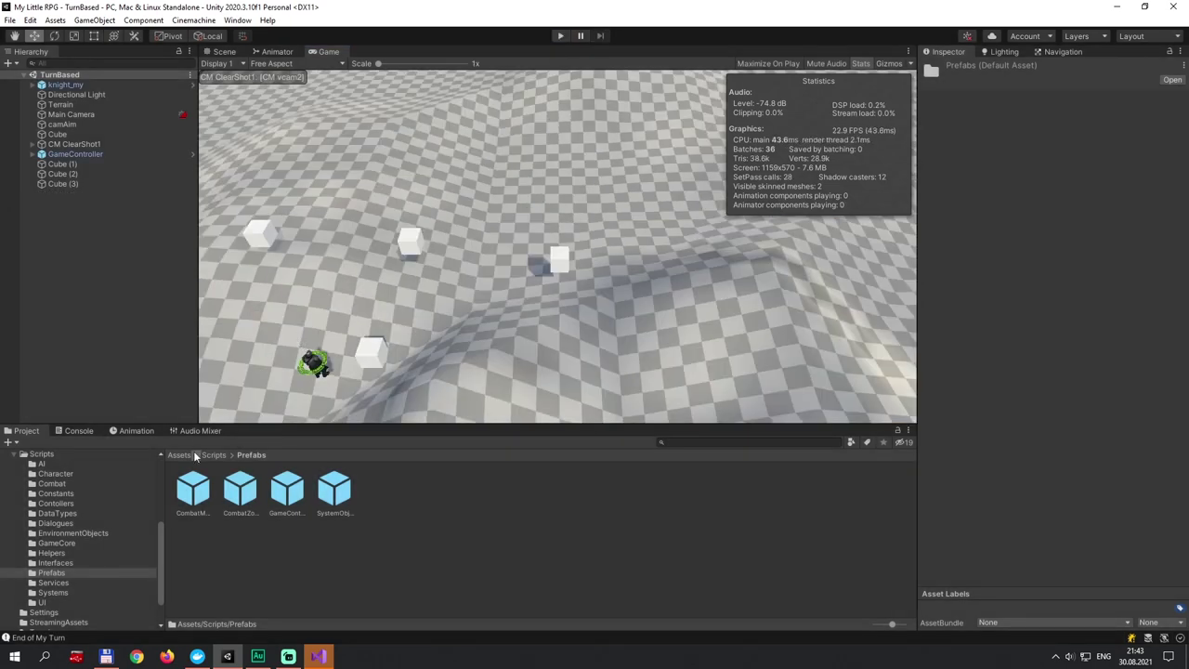
pyautogui.moveTo(240, 490); pyautogui.dragTo(84, 243)
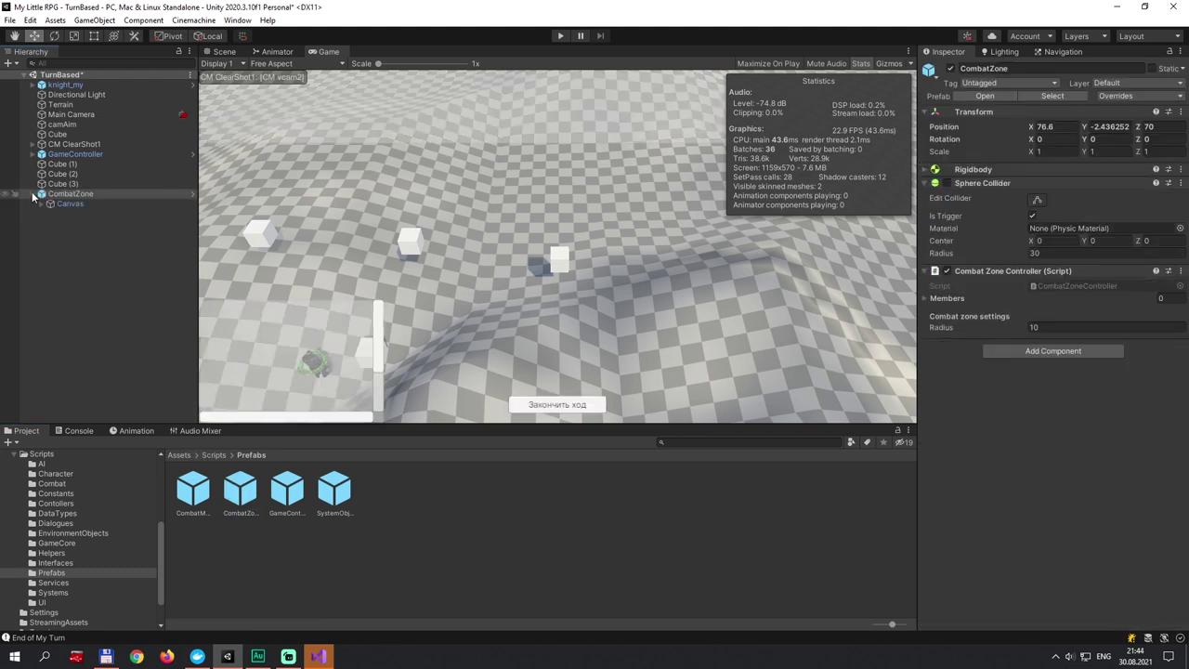
pyautogui.click(33, 194)
pyautogui.click(41, 204)
pyautogui.click(79, 204)
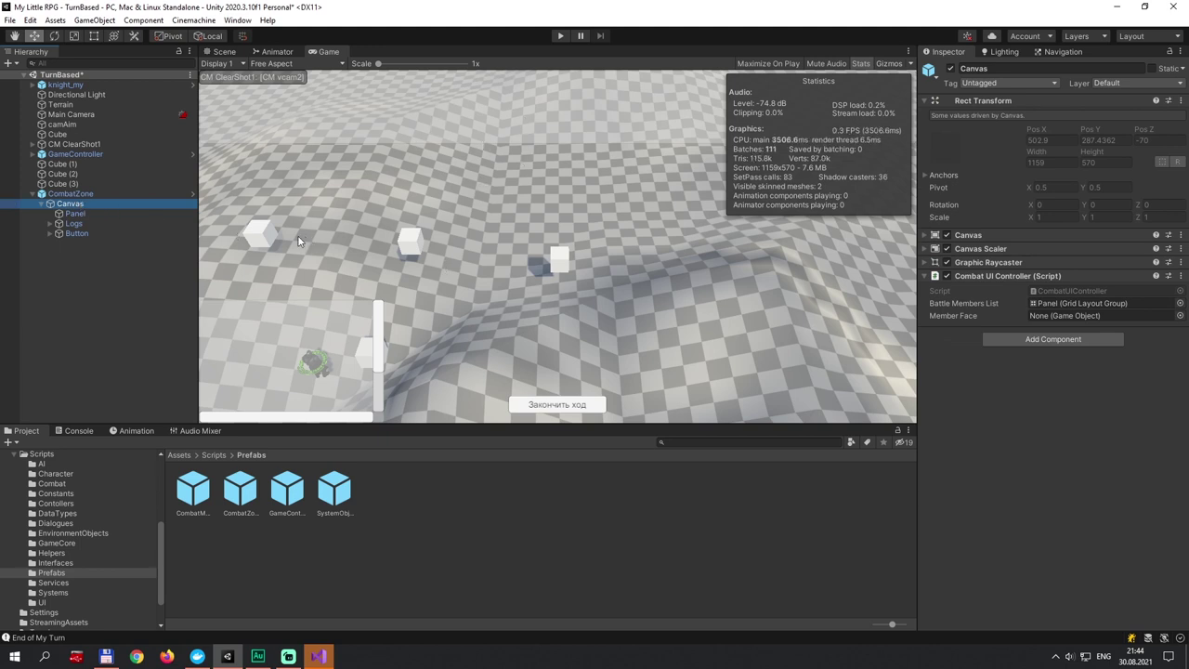
pyautogui.click(79, 215)
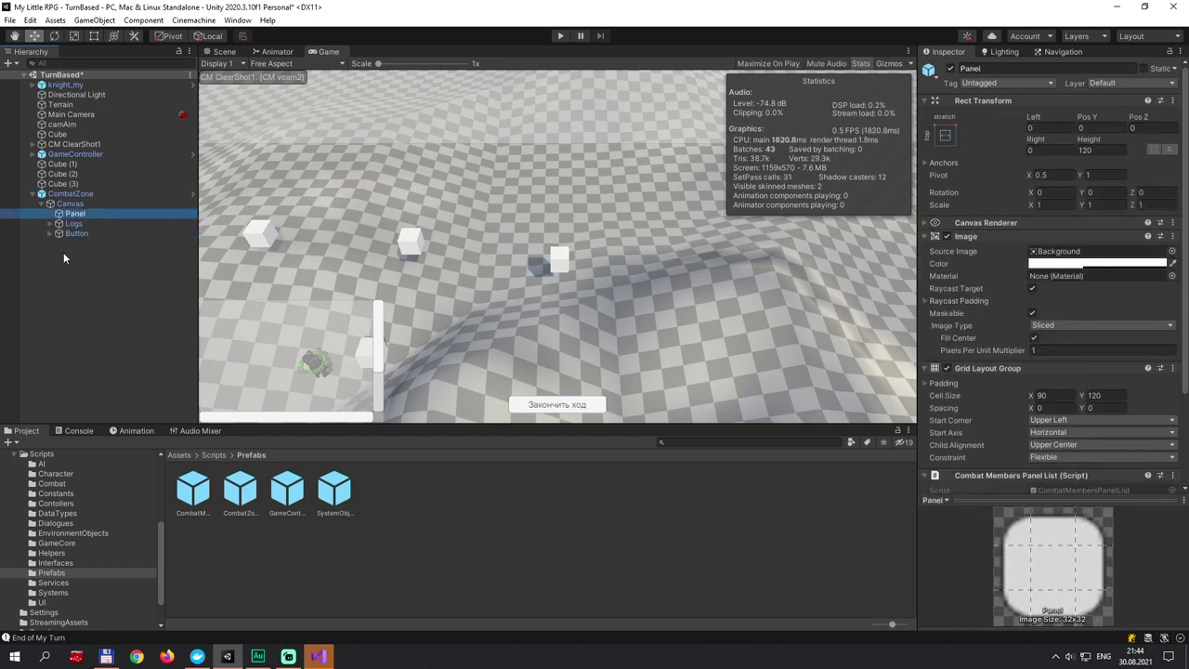
pyautogui.scroll(-3, 998, 336)
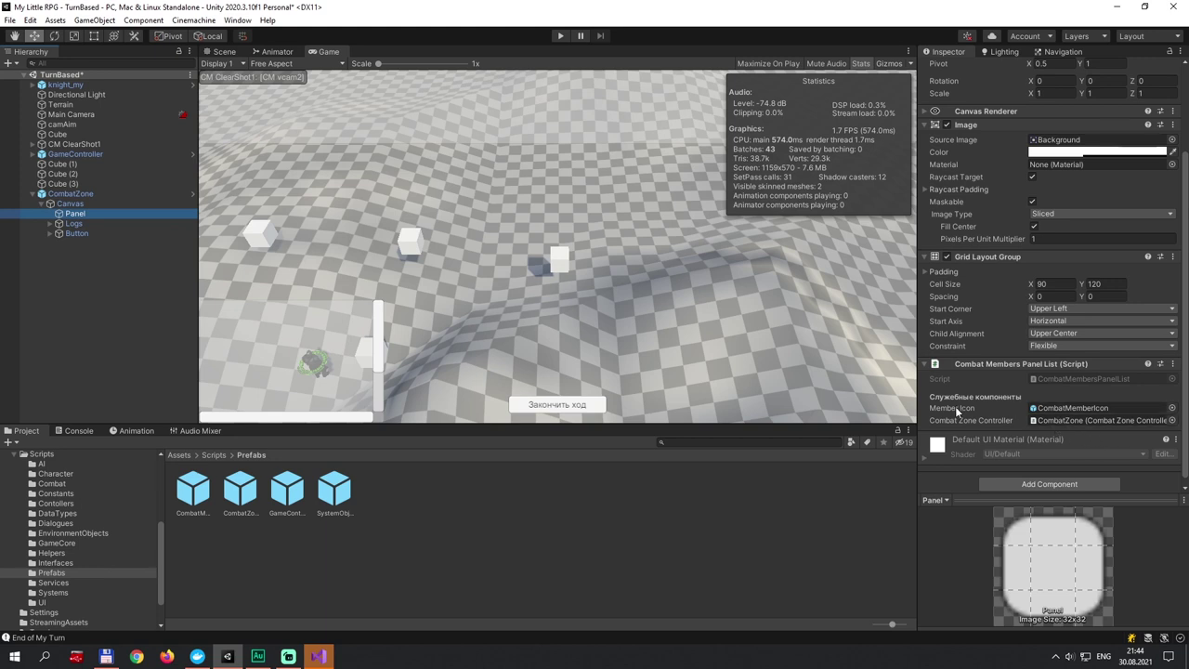
# - Check the Panel's CombatMemberIcon and CombatZone references, then open CombatMembersPanelList.cs in Visual Studio
pyautogui.click(1070, 410)
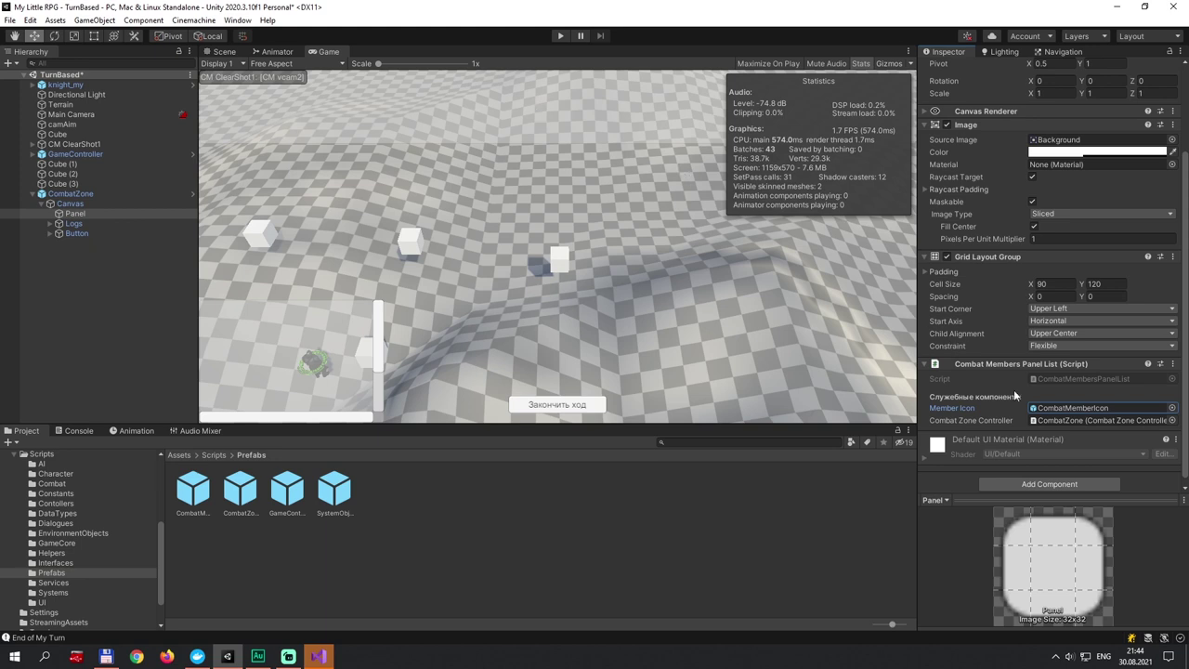
pyautogui.click(1063, 421)
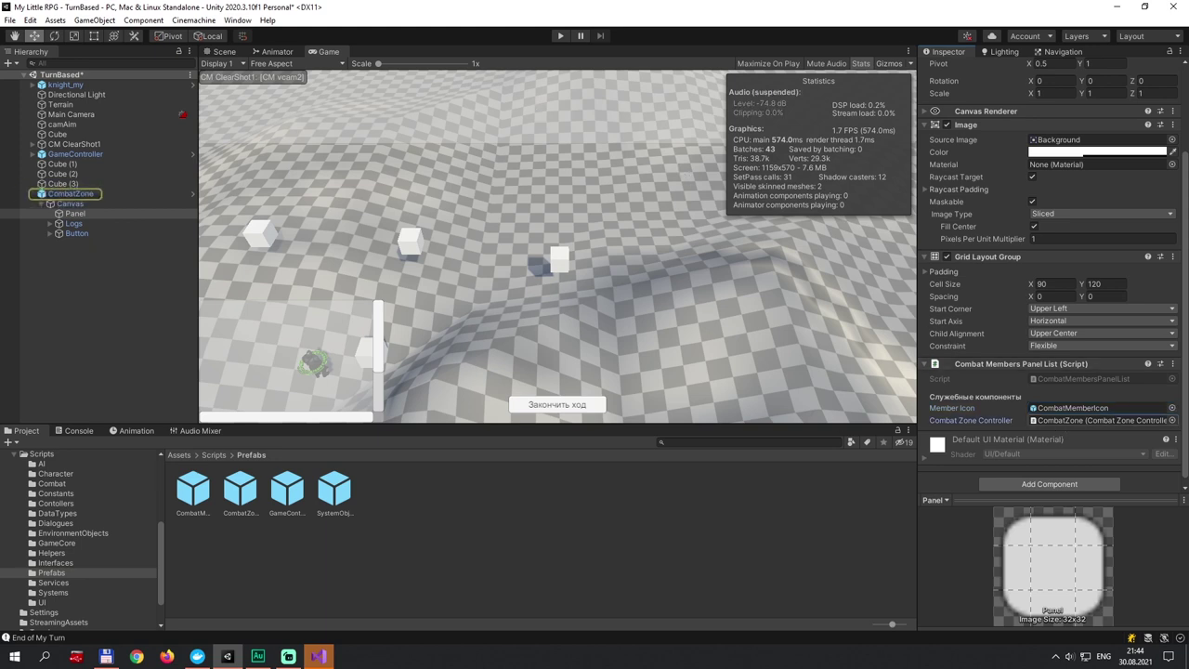
pyautogui.click(83, 194)
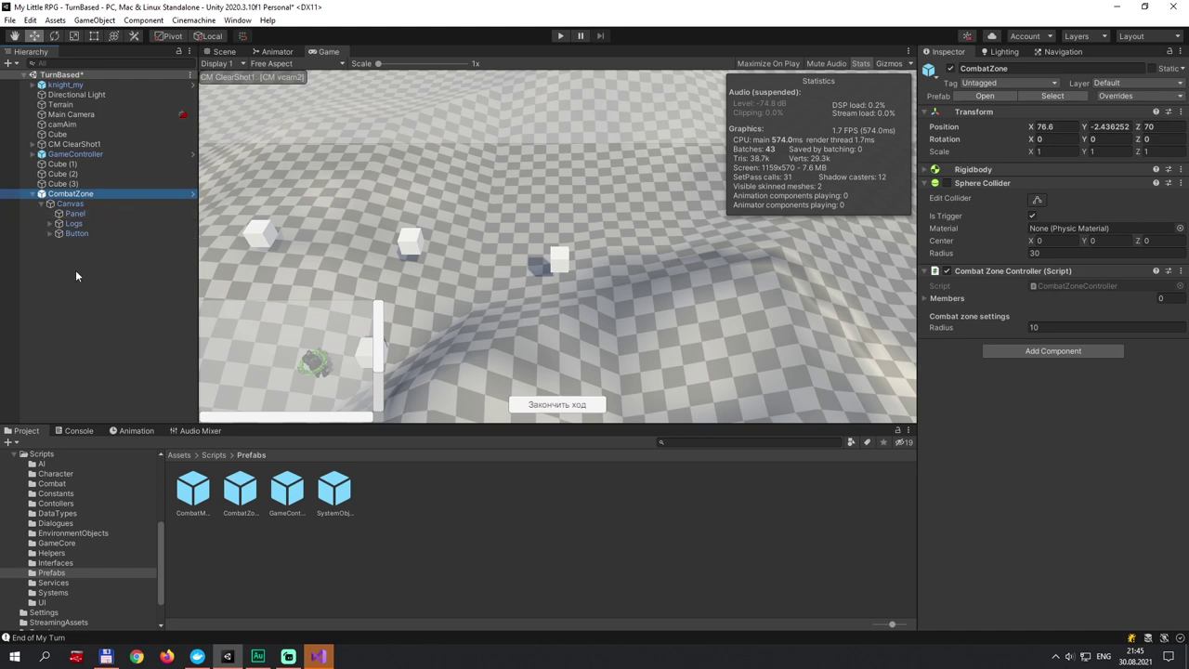
pyautogui.click(74, 213)
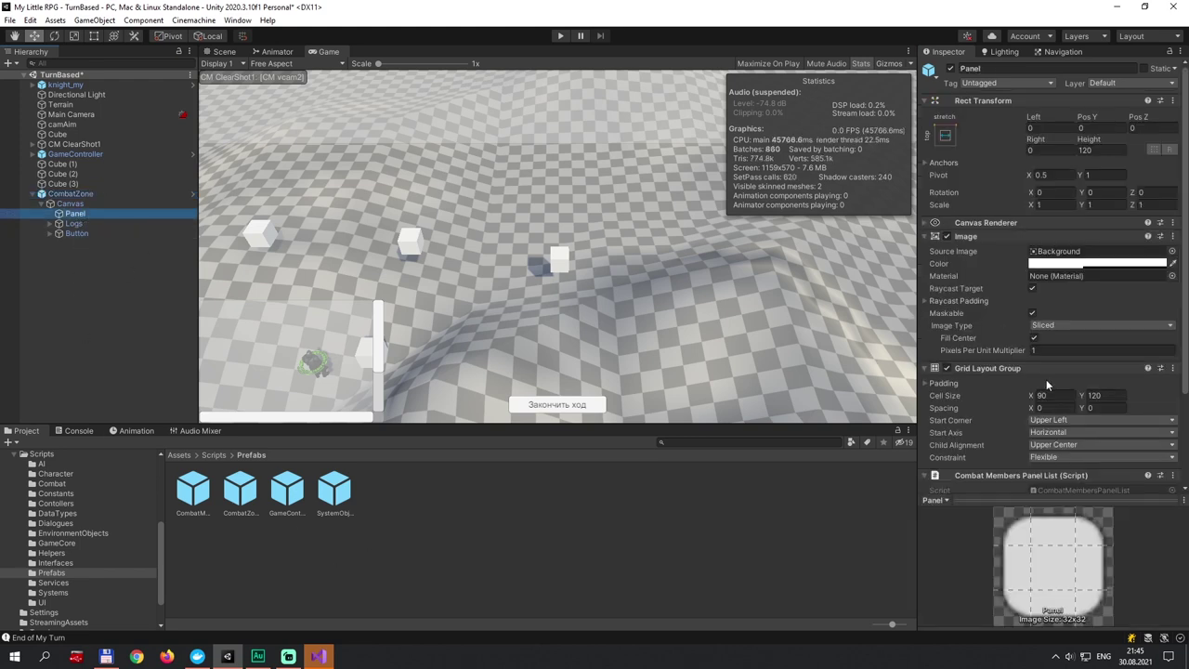
pyautogui.scroll(-3, 1046, 385)
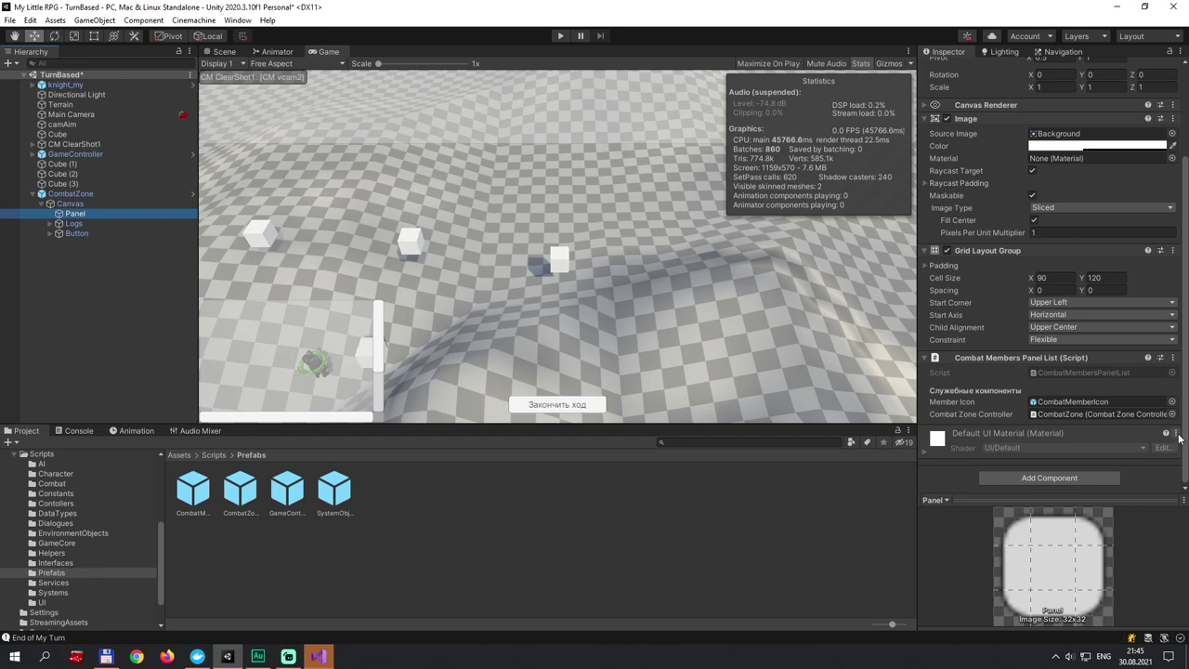
pyautogui.click(1172, 358)
pyautogui.click(1085, 507)
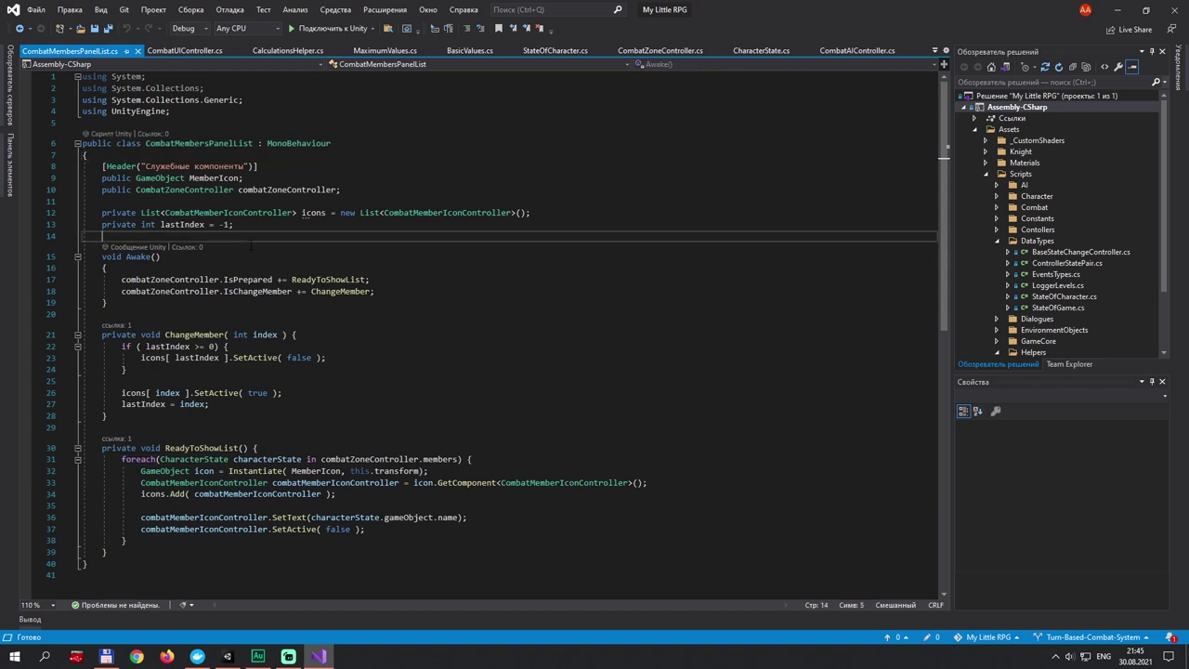
pyautogui.click(327, 236)
pyautogui.doubleClick(167, 279)
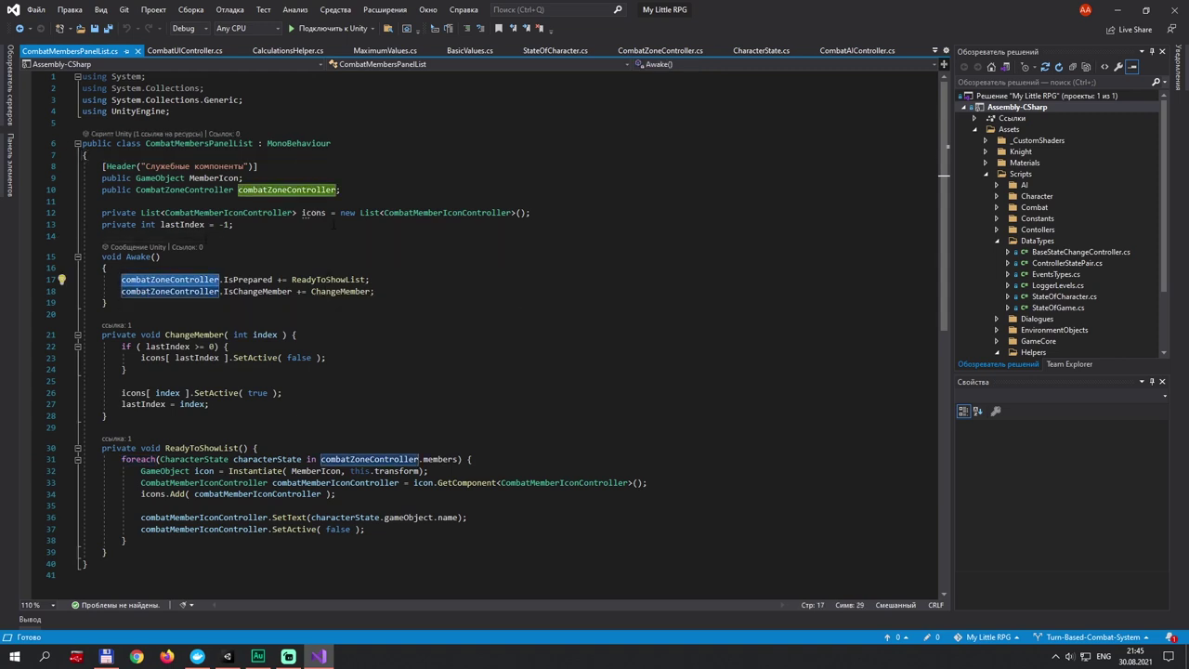
pyautogui.click(249, 279)
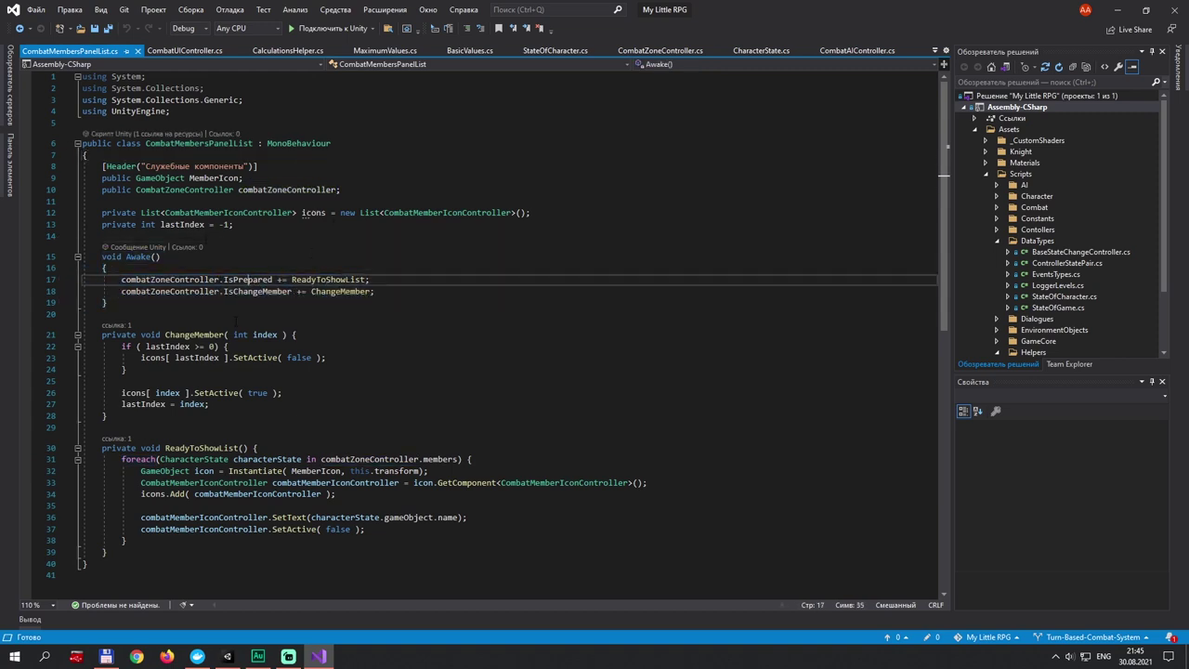
pyautogui.click(160, 279)
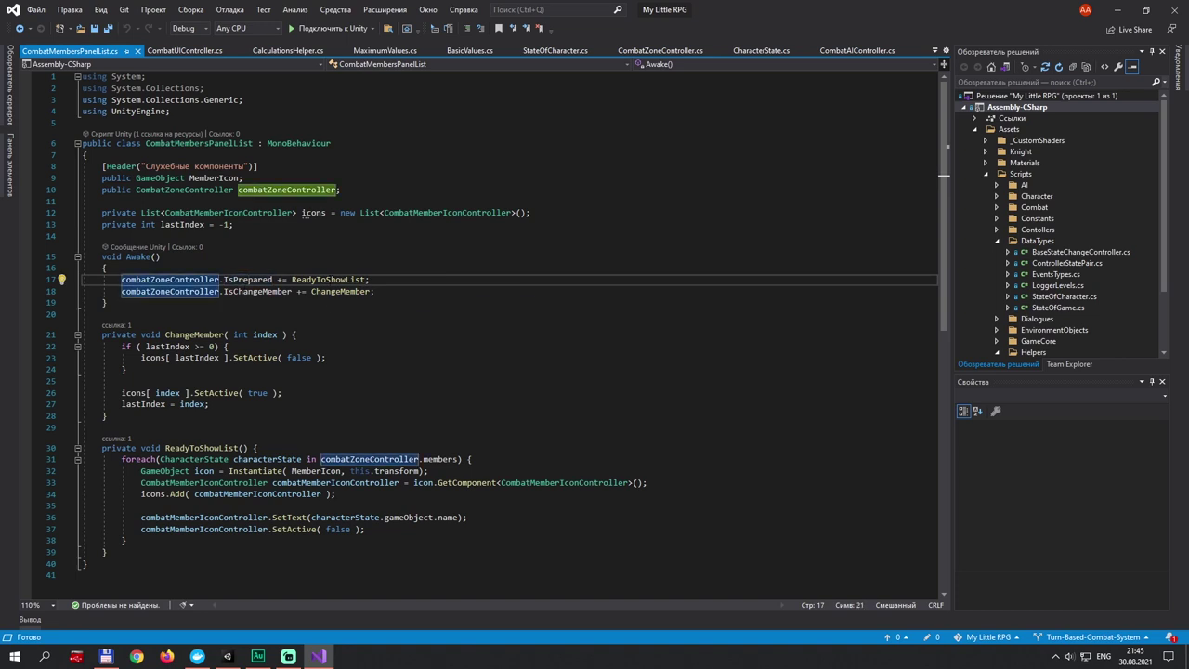
pyautogui.doubleClick(329, 280)
pyautogui.moveTo(341, 291)
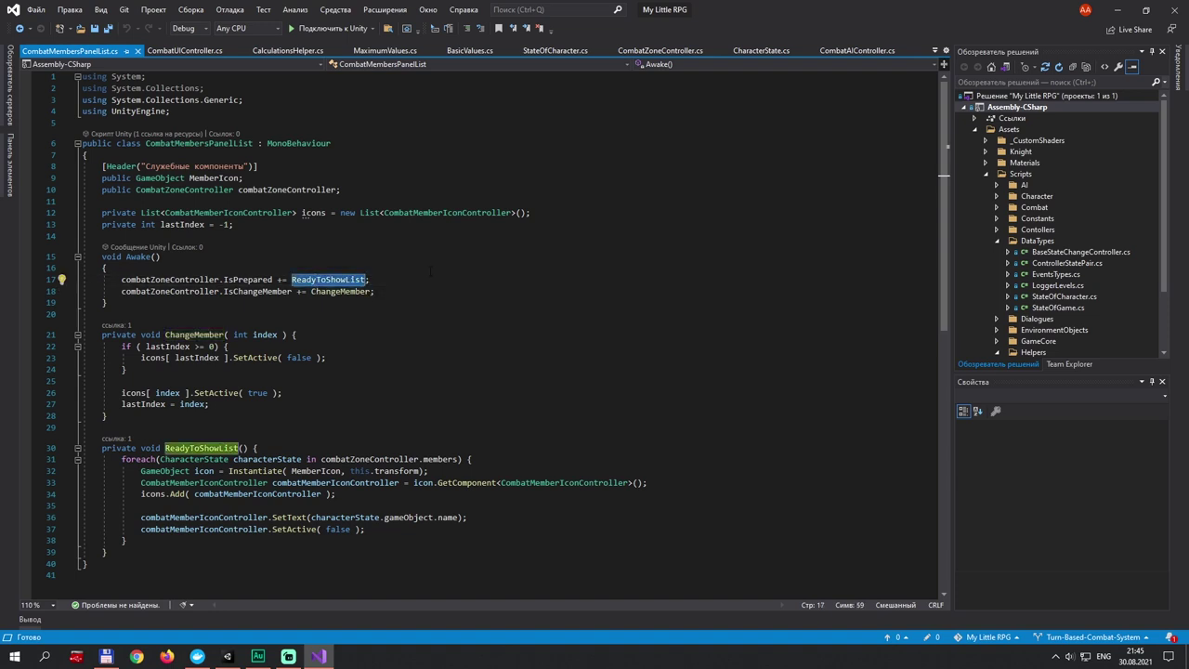
pyautogui.doubleClick(340, 292)
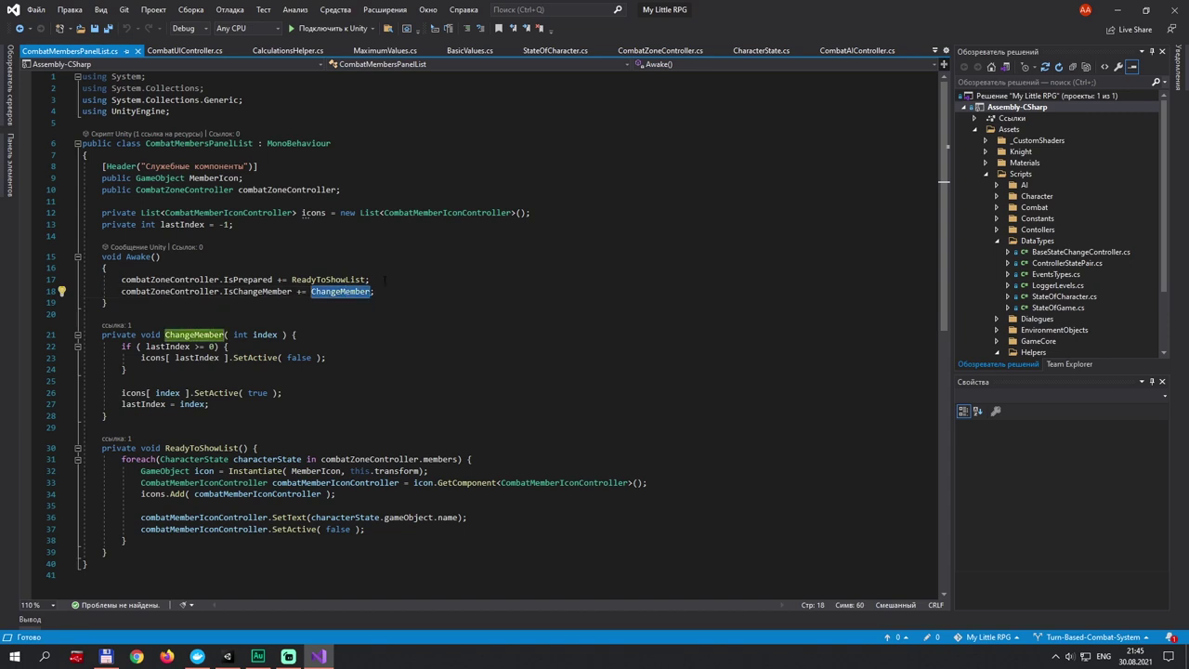
pyautogui.click(384, 280)
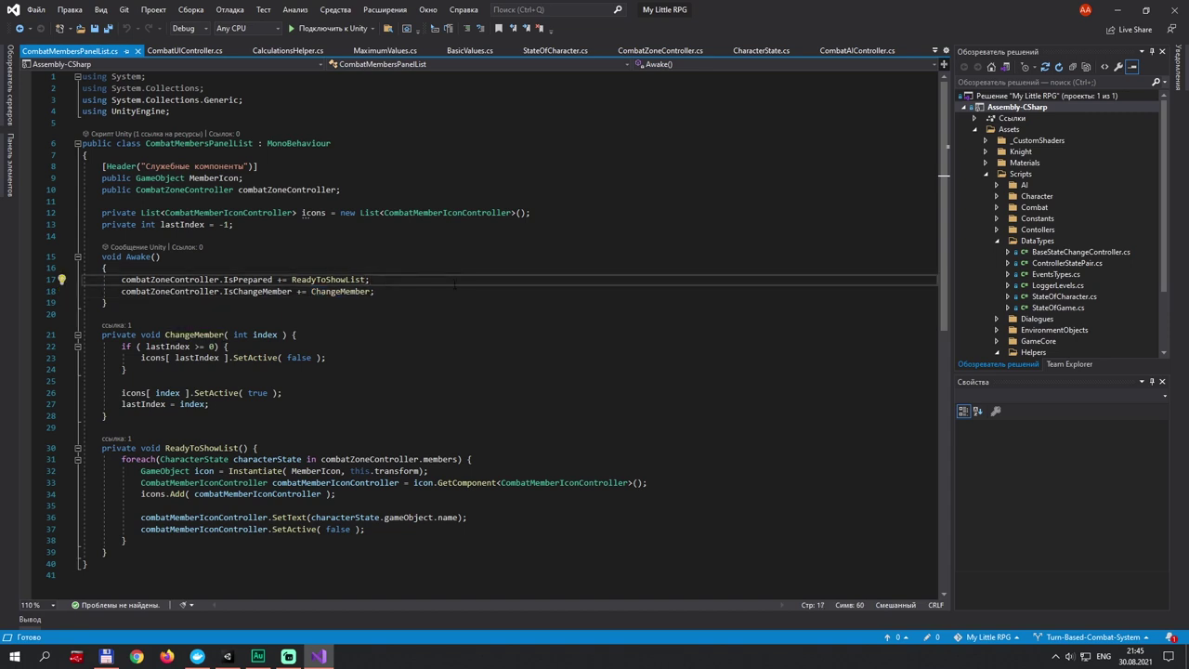
pyautogui.click(329, 337)
pyautogui.hotkey('ctrl', '-')
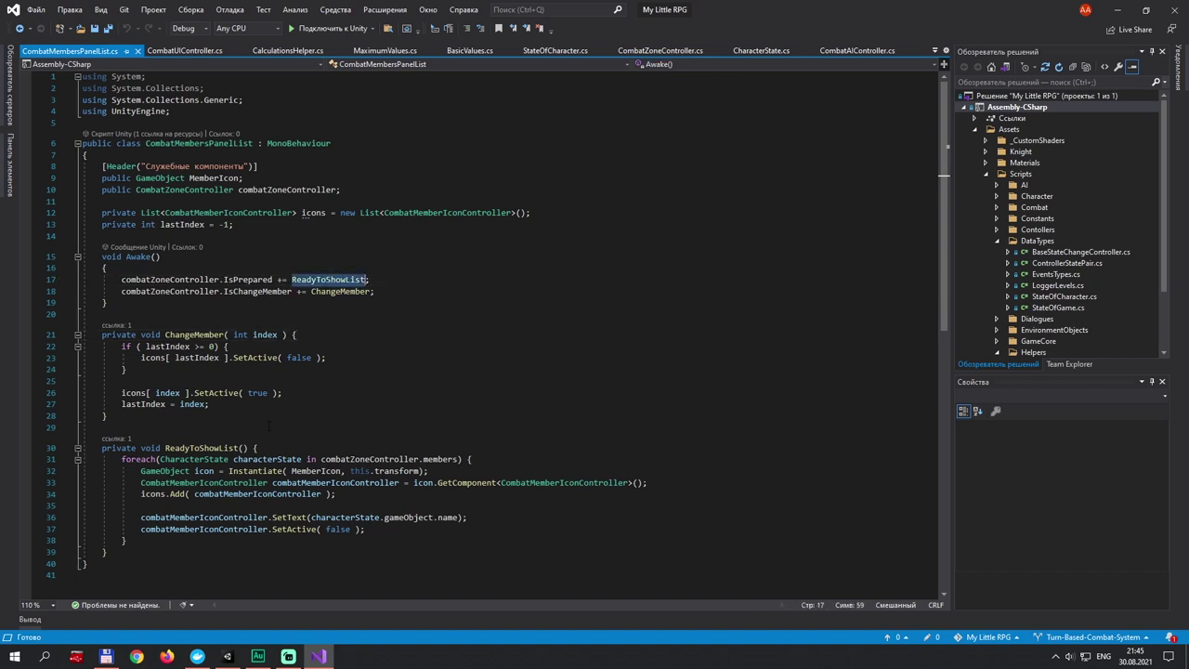
pyautogui.press('F12')
pyautogui.doubleClick(195, 459)
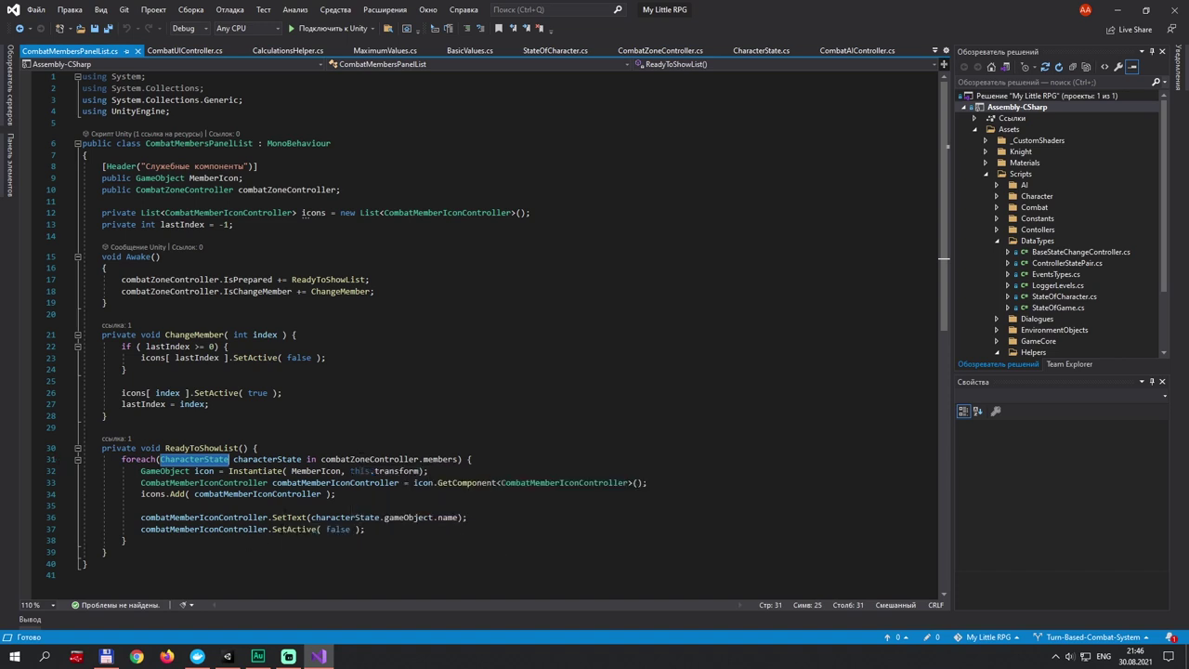
pyautogui.click(293, 528)
pyautogui.click(215, 517)
pyautogui.doubleClick(215, 517)
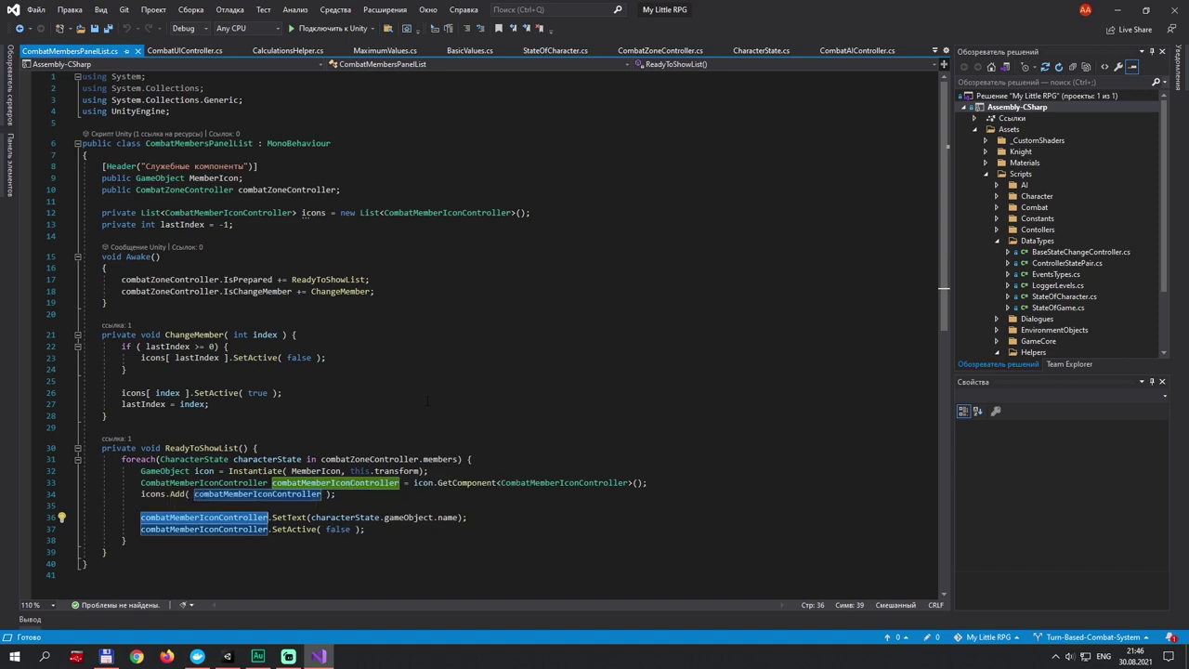
pyautogui.click(377, 483)
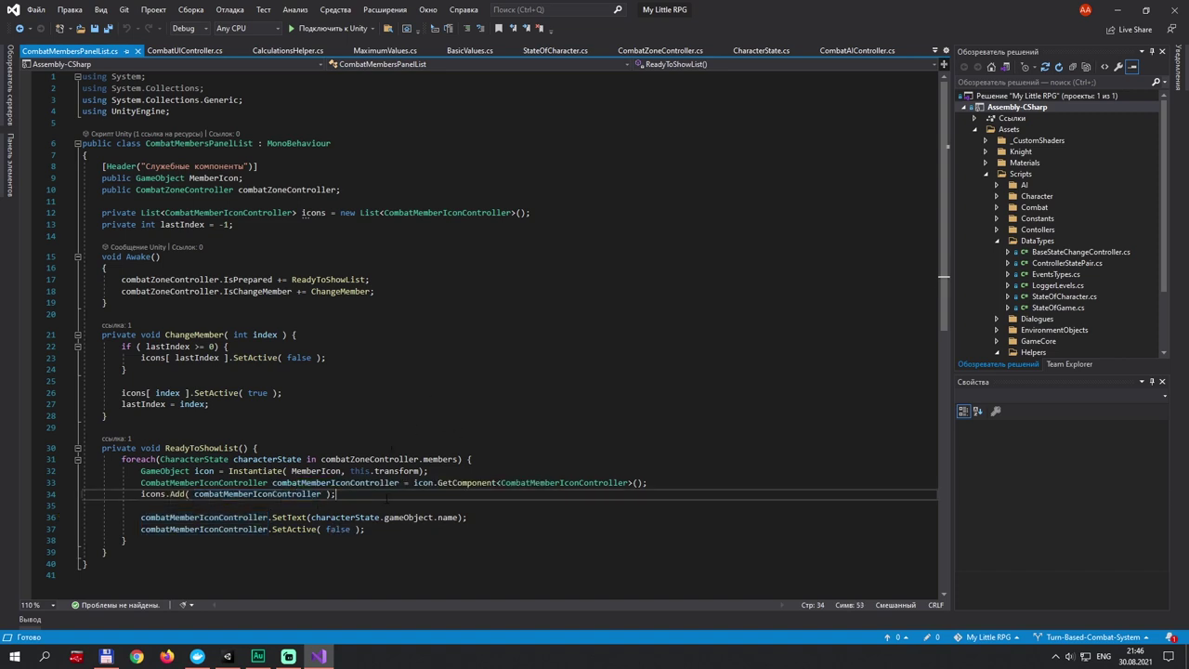
pyautogui.doubleClick(377, 483)
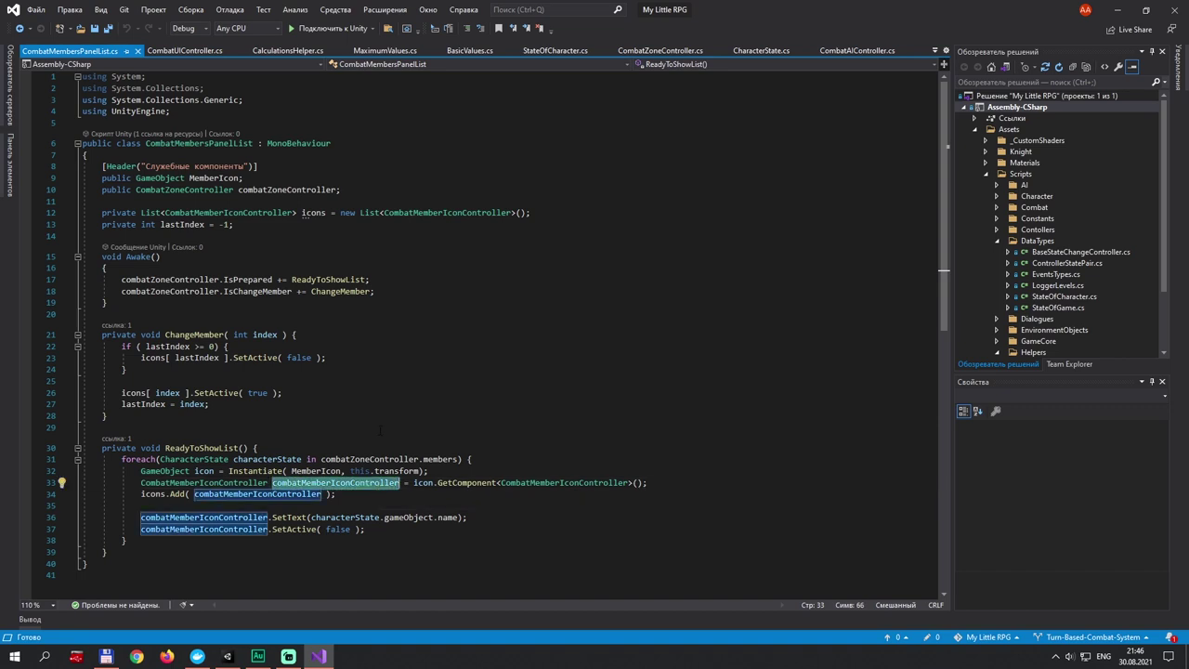
pyautogui.doubleClick(289, 517)
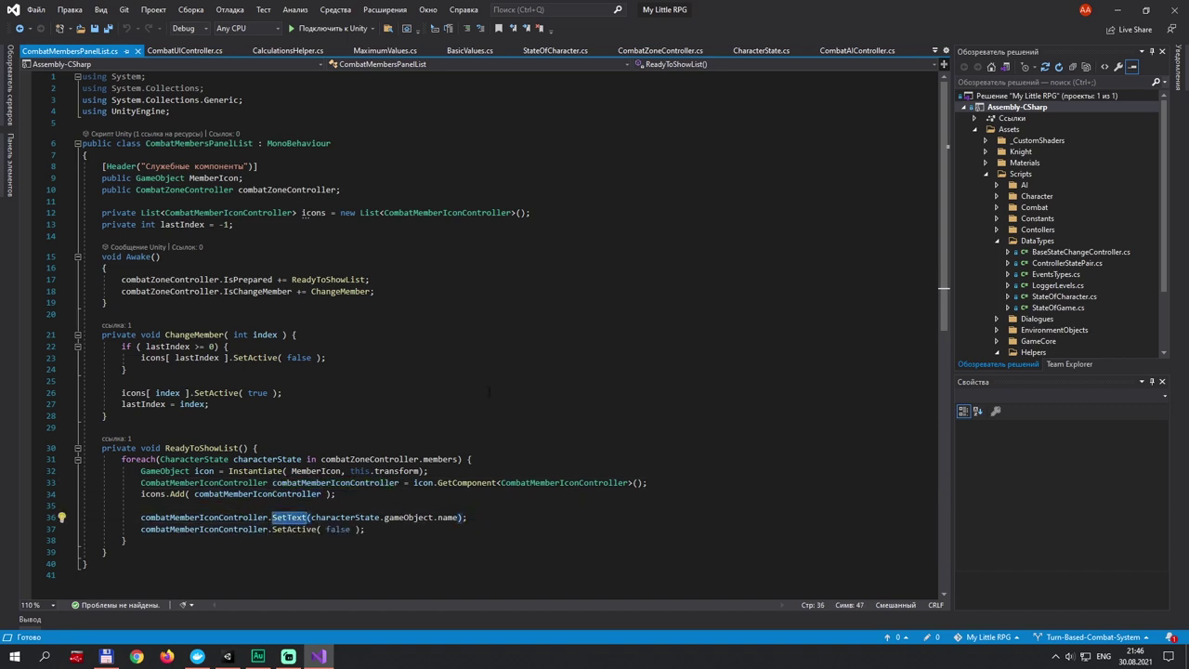
pyautogui.press('Up')
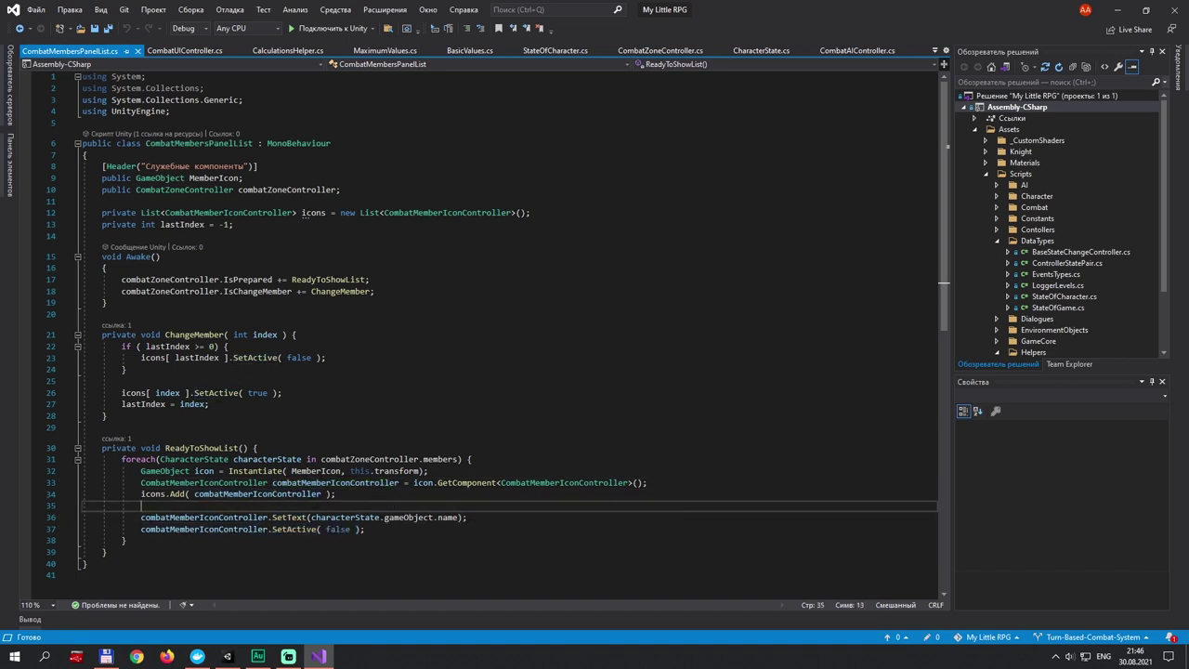
pyautogui.doubleClick(294, 528)
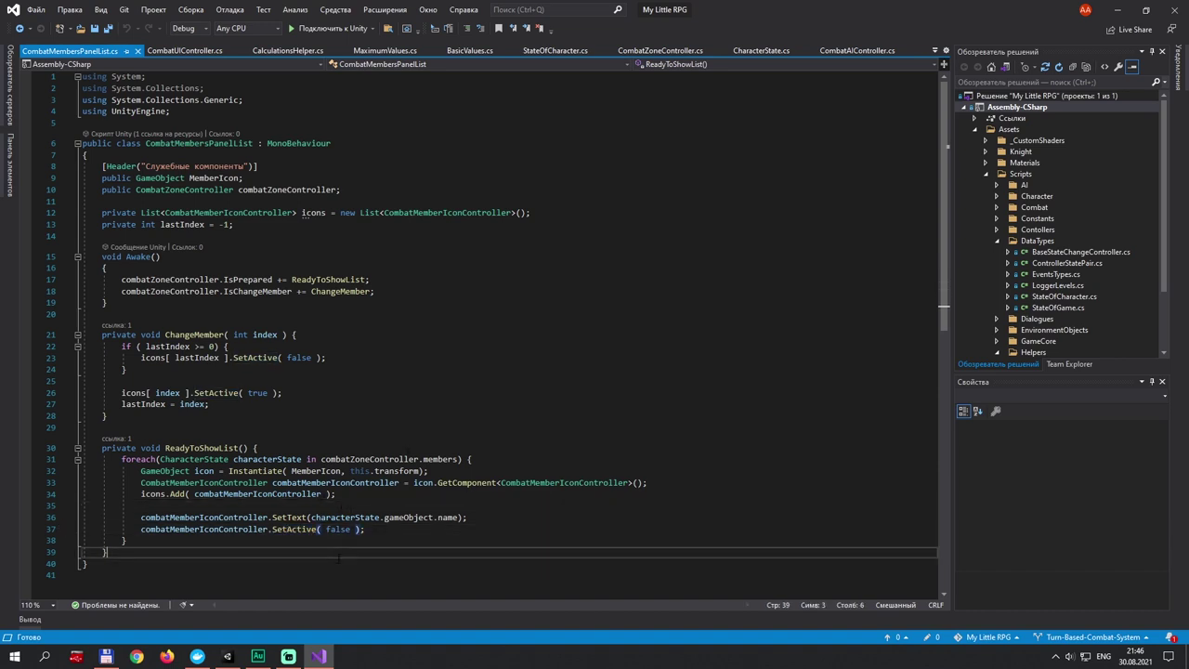
pyautogui.doubleClick(288, 518)
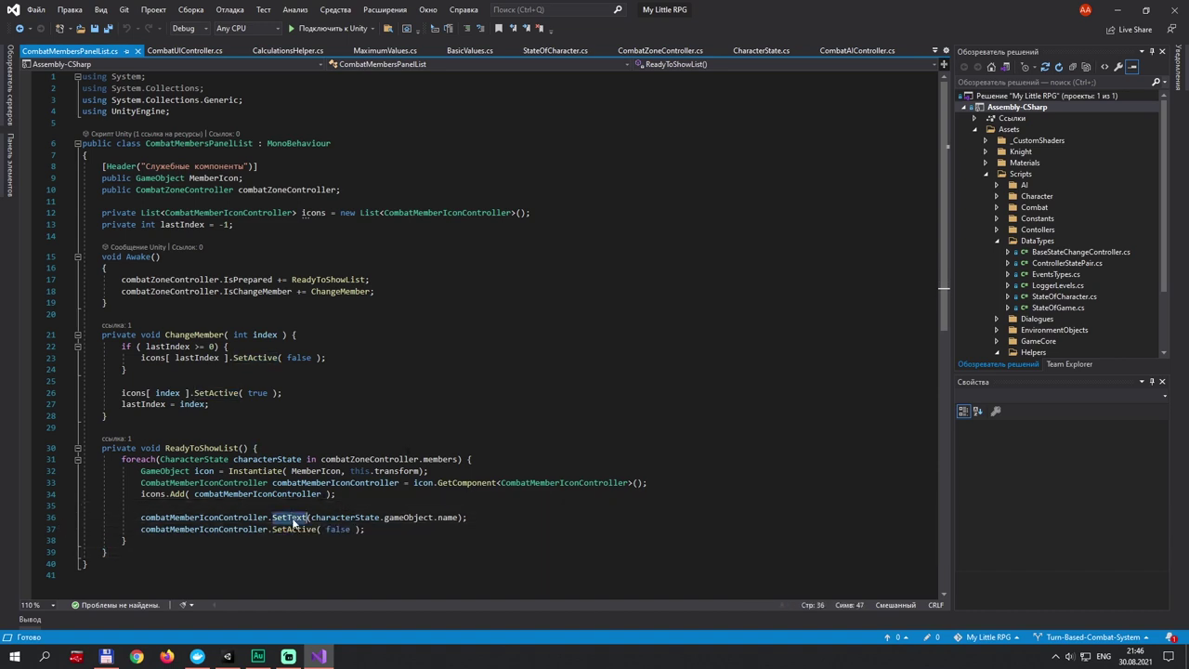
pyautogui.click(348, 335)
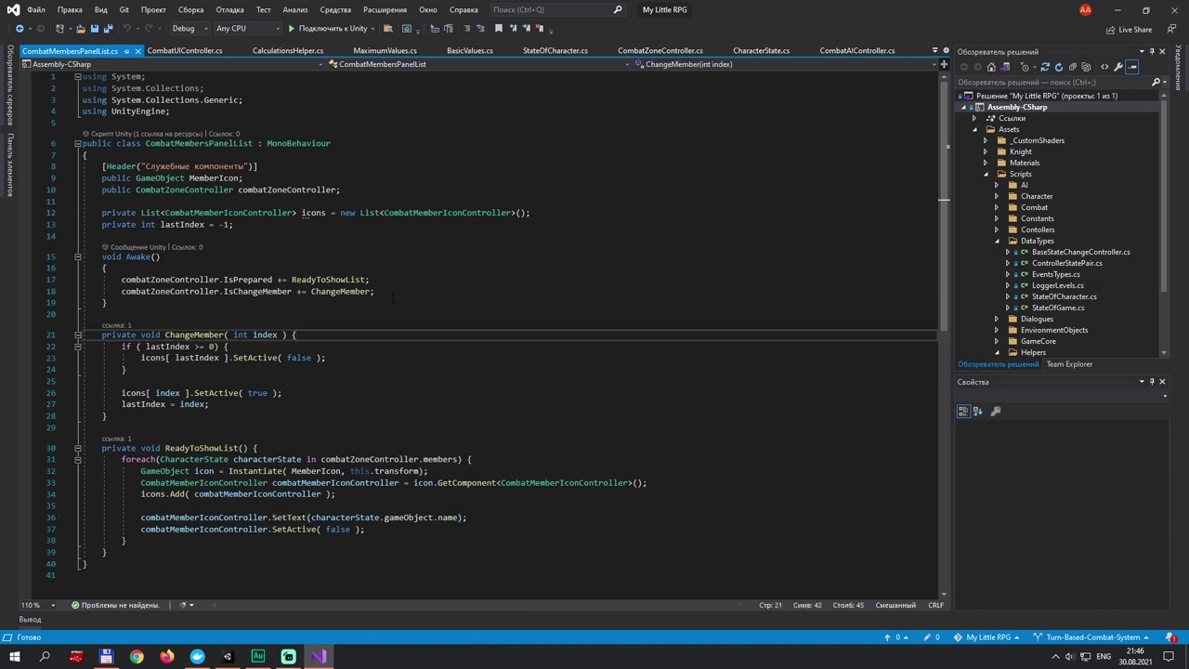
pyautogui.click(436, 534)
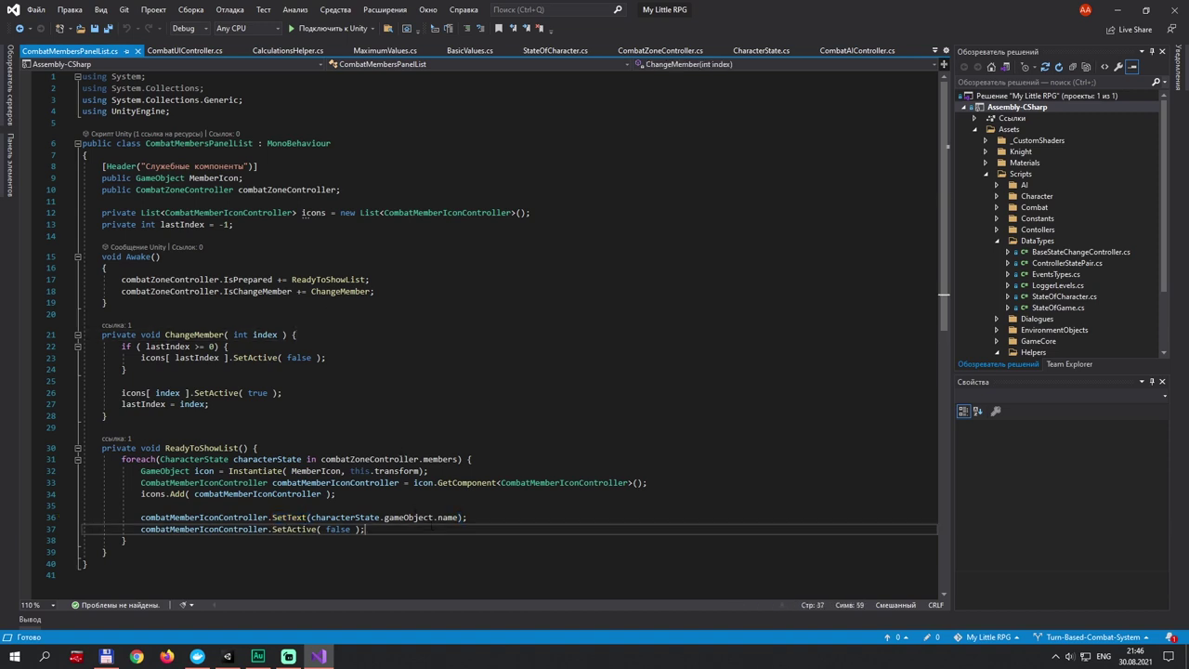
pyautogui.doubleClick(447, 517)
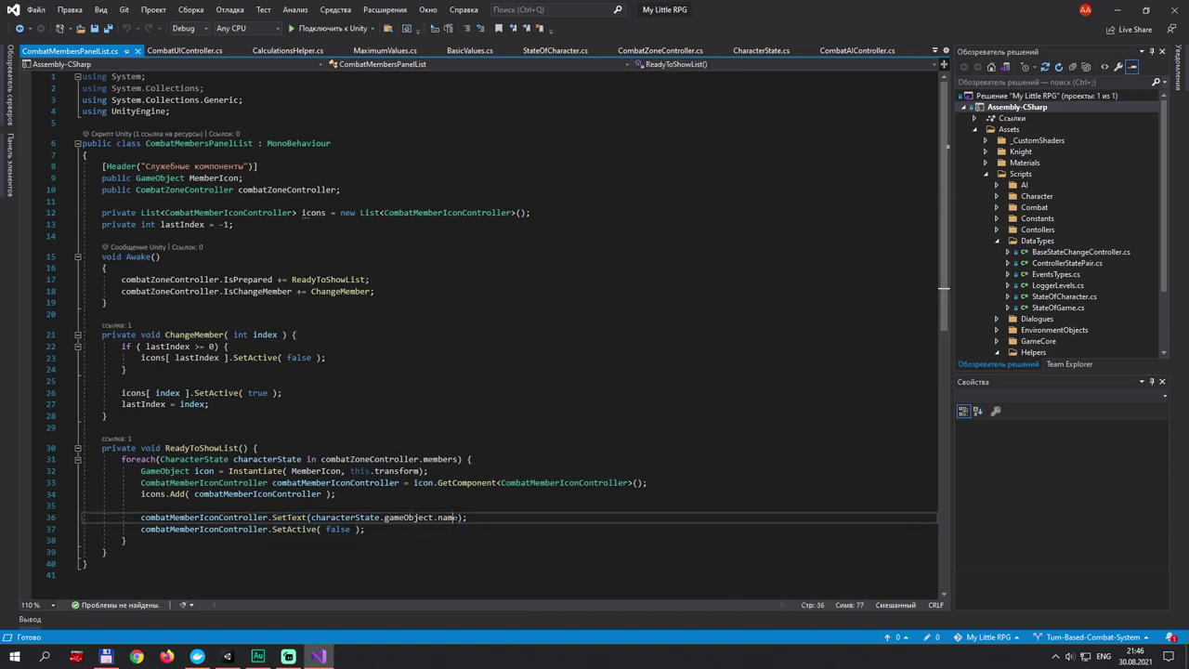
pyautogui.doubleClick(409, 517)
pyautogui.click(352, 494)
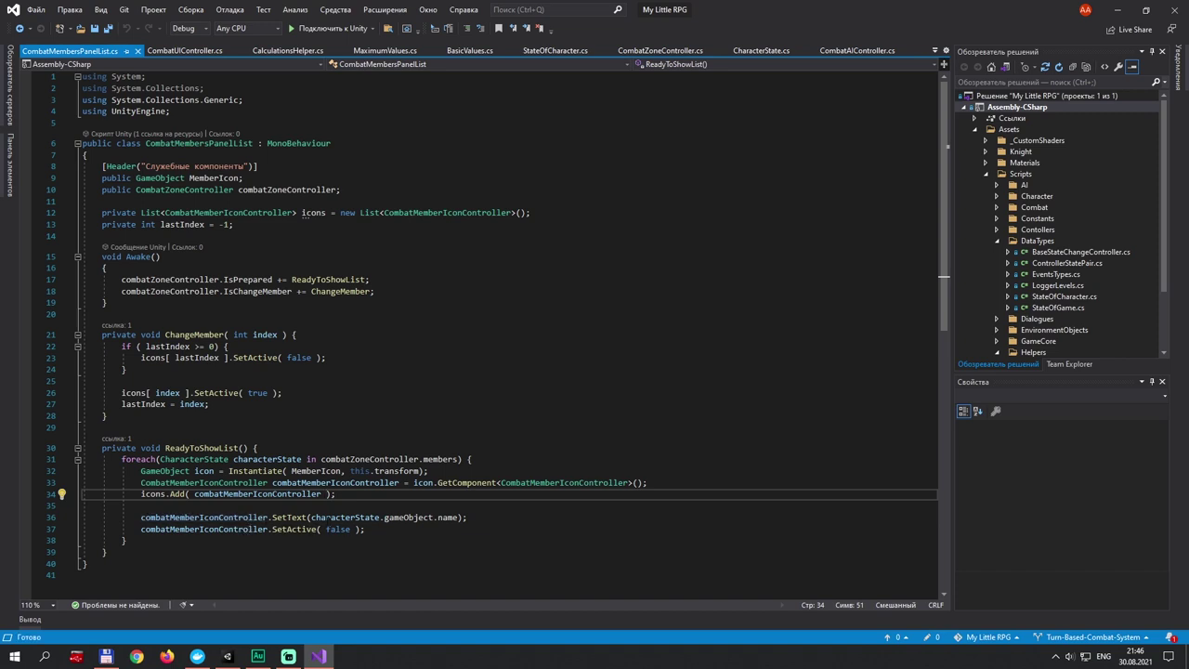
pyautogui.click(281, 528)
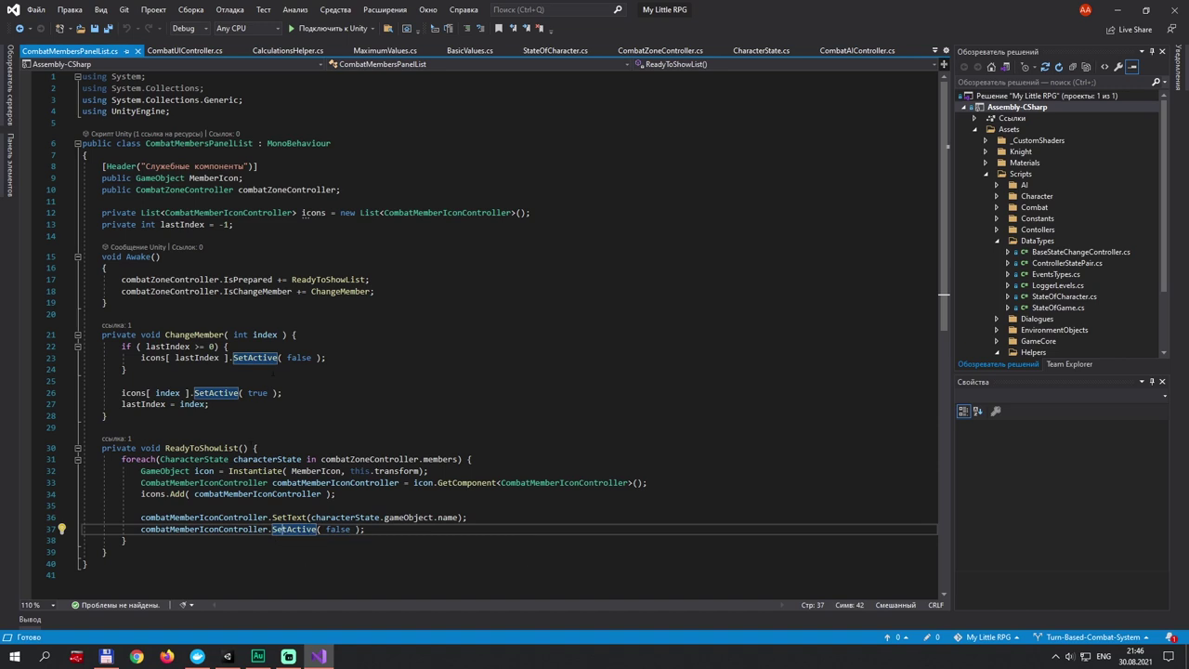
pyautogui.click(322, 330)
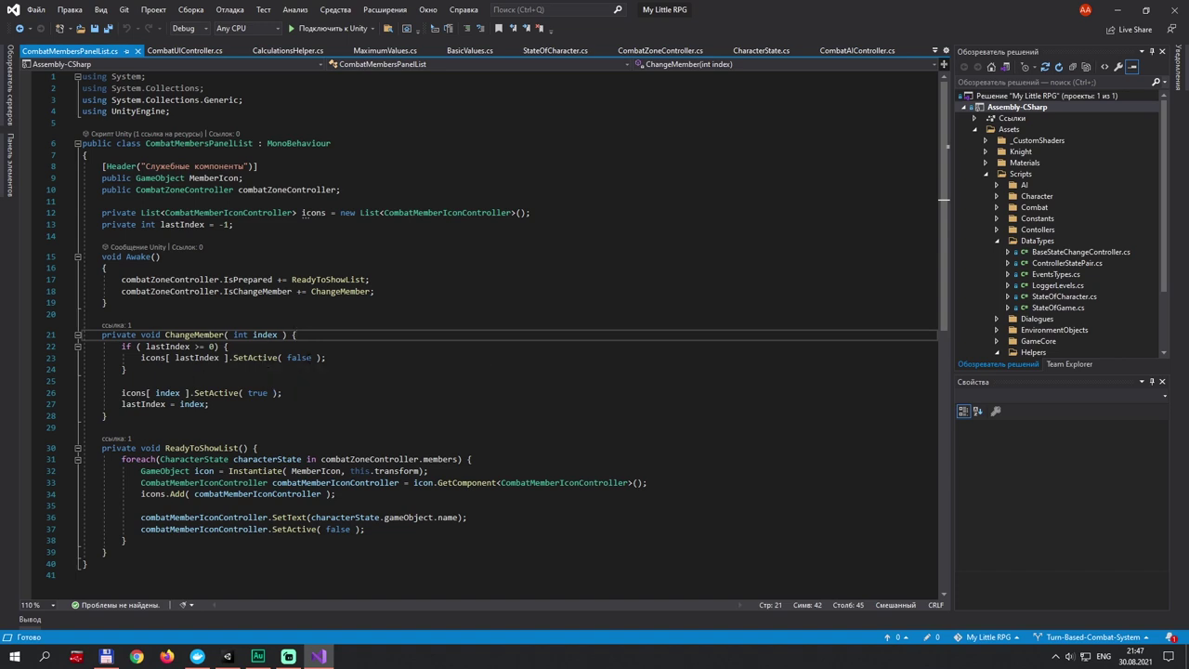
pyautogui.doubleClick(298, 358)
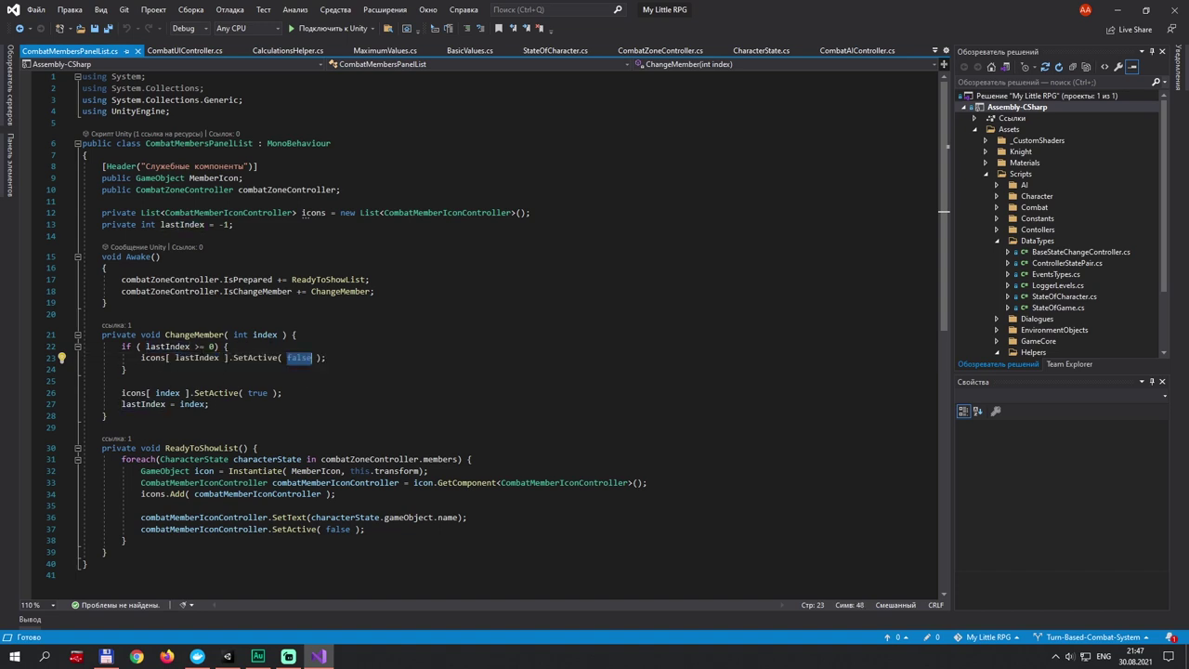
pyautogui.press('Down')
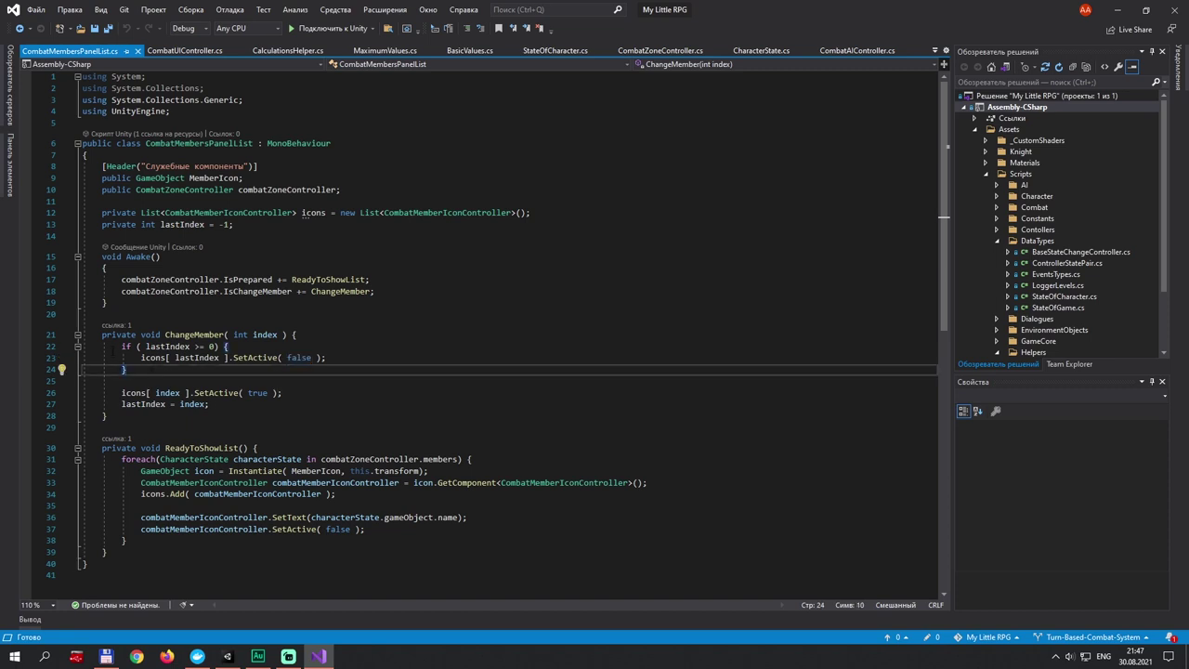
pyautogui.press('Up')
pyautogui.press('Up')
pyautogui.press('Down')
pyautogui.press('Down')
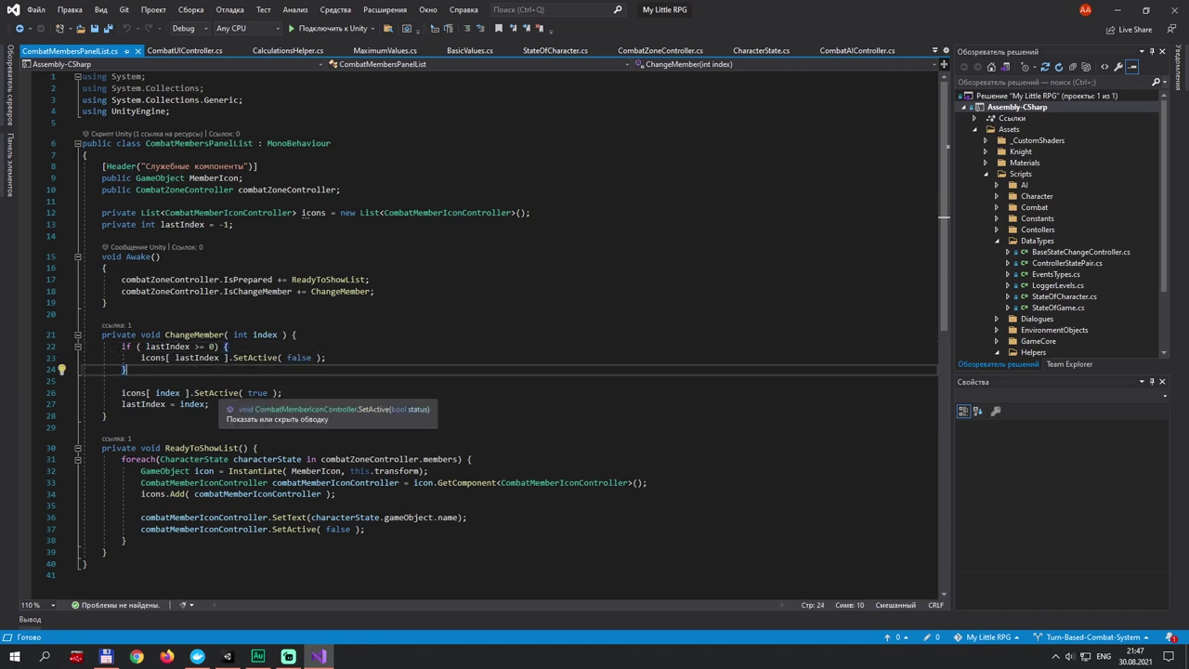
pyautogui.click(219, 393)
pyautogui.press('Down')
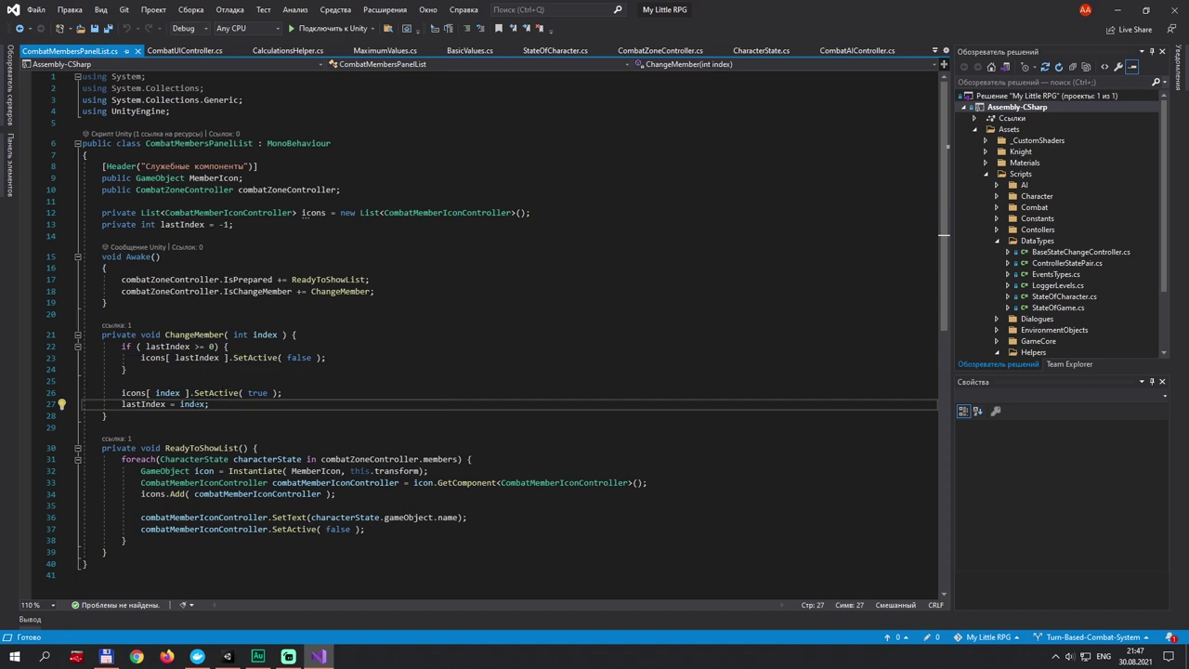
pyautogui.doubleClick(153, 404)
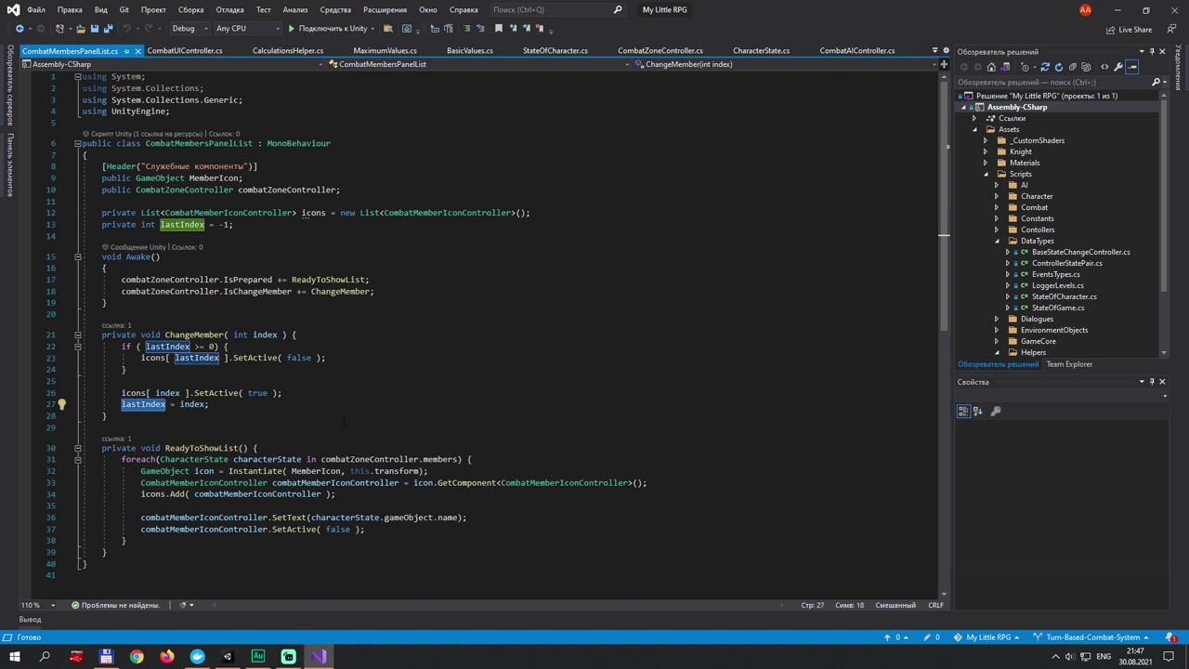
pyautogui.keyDown('ctrl'); pyautogui.click(260, 292); pyautogui.keyUp('ctrl')
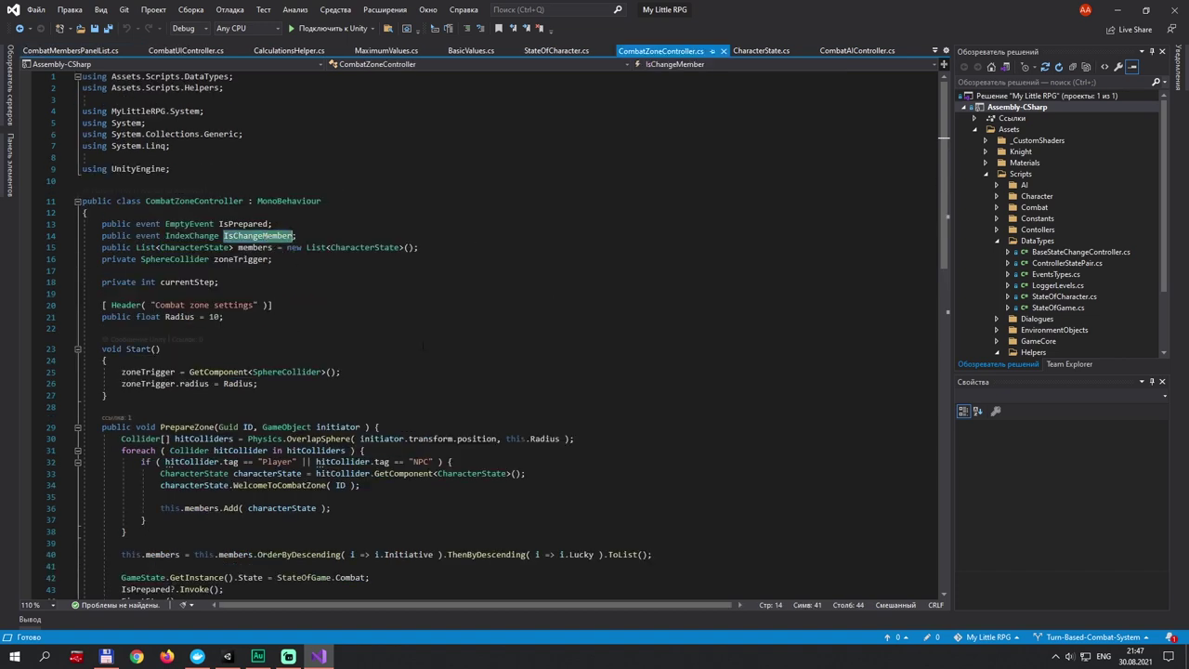
# - Review how FirstStep invokes IsChangeMember with currentStep in CombatZoneController.cs
pyautogui.hotkey('ctrl', 'shift', 'Down')
pyautogui.click(228, 400)
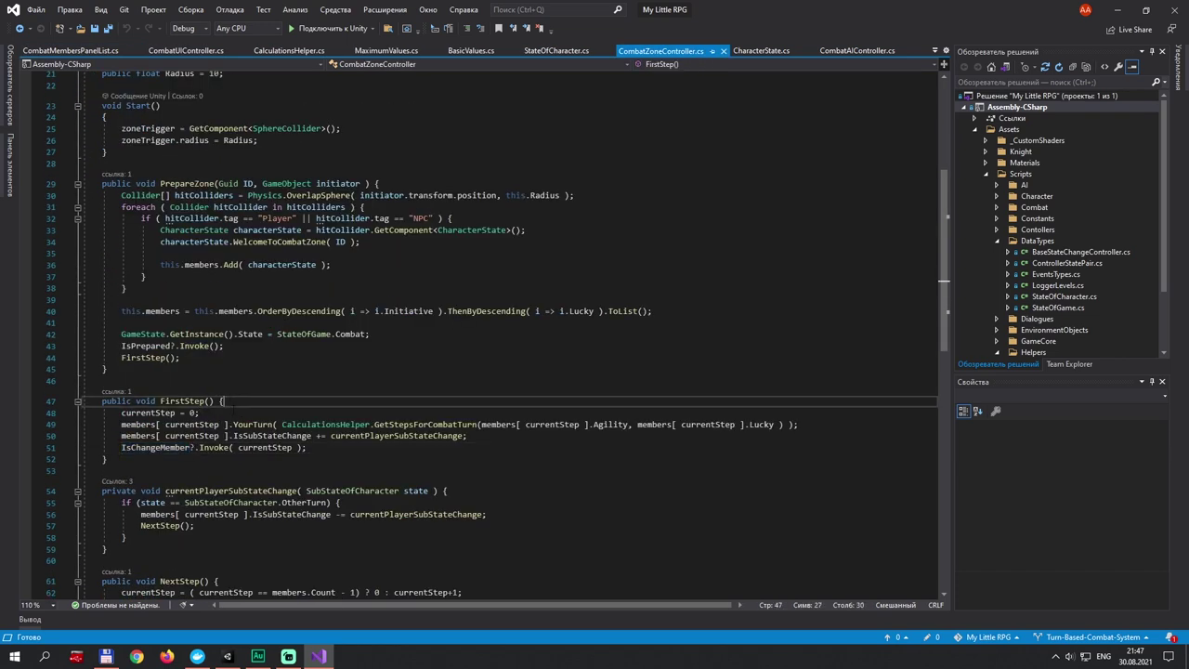
pyautogui.scroll(-3, 501, 325)
pyautogui.click(159, 342)
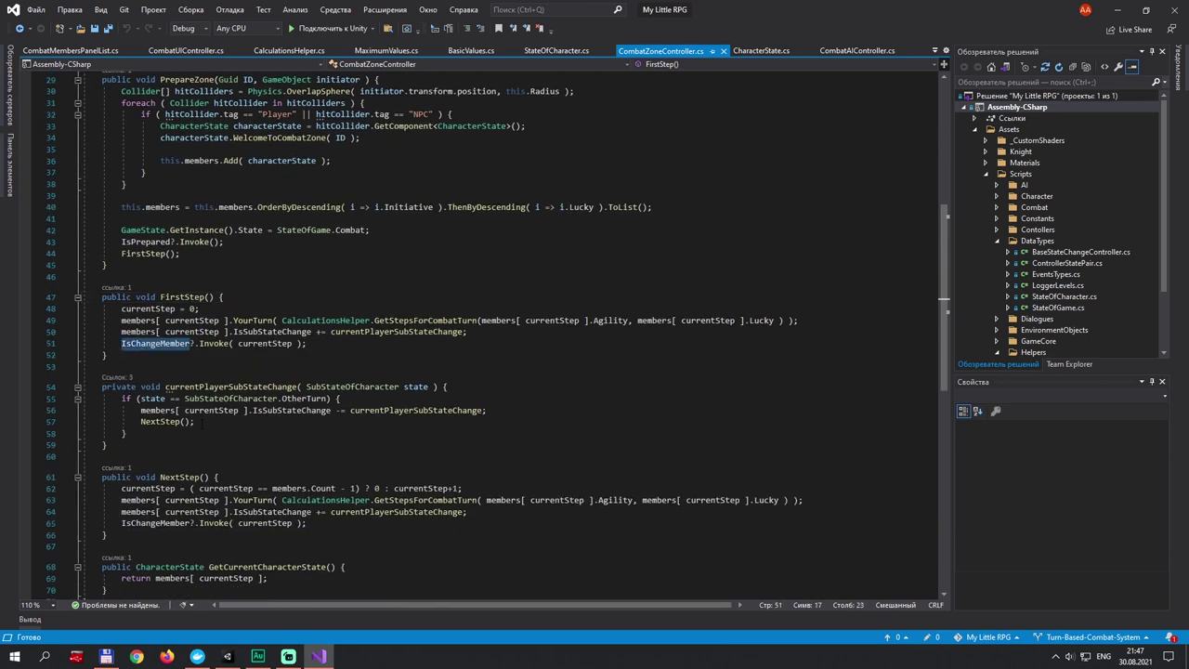
pyautogui.scroll(-2, 501, 325)
pyautogui.click(223, 227)
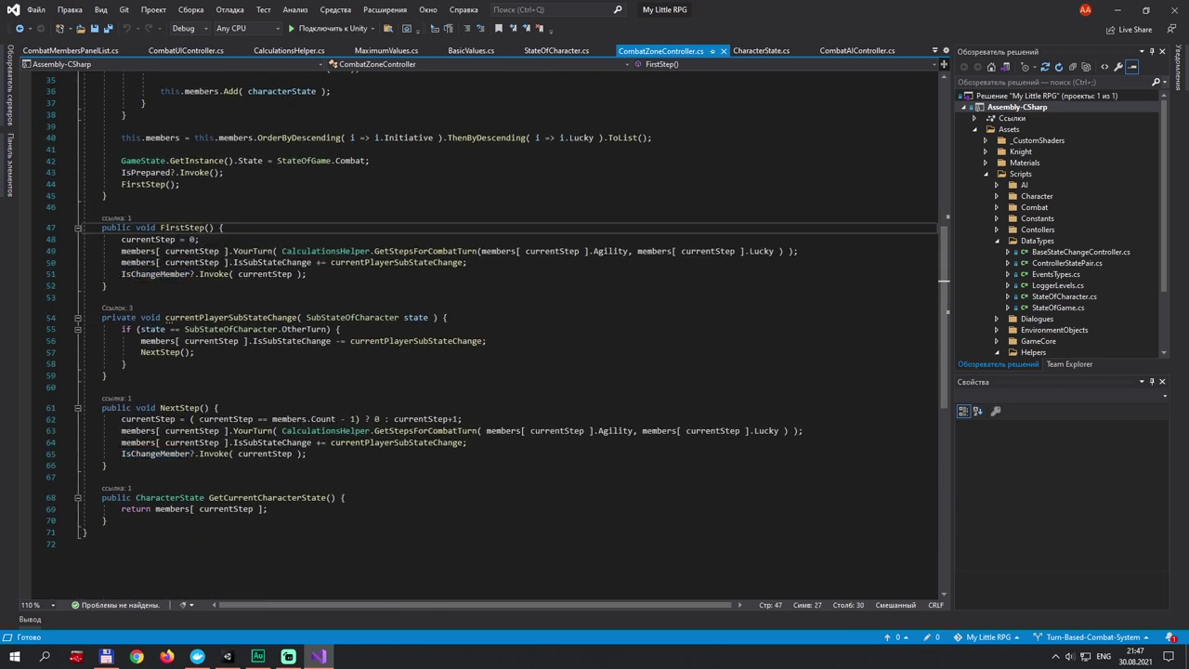
pyautogui.click(172, 274)
pyautogui.doubleClick(275, 275)
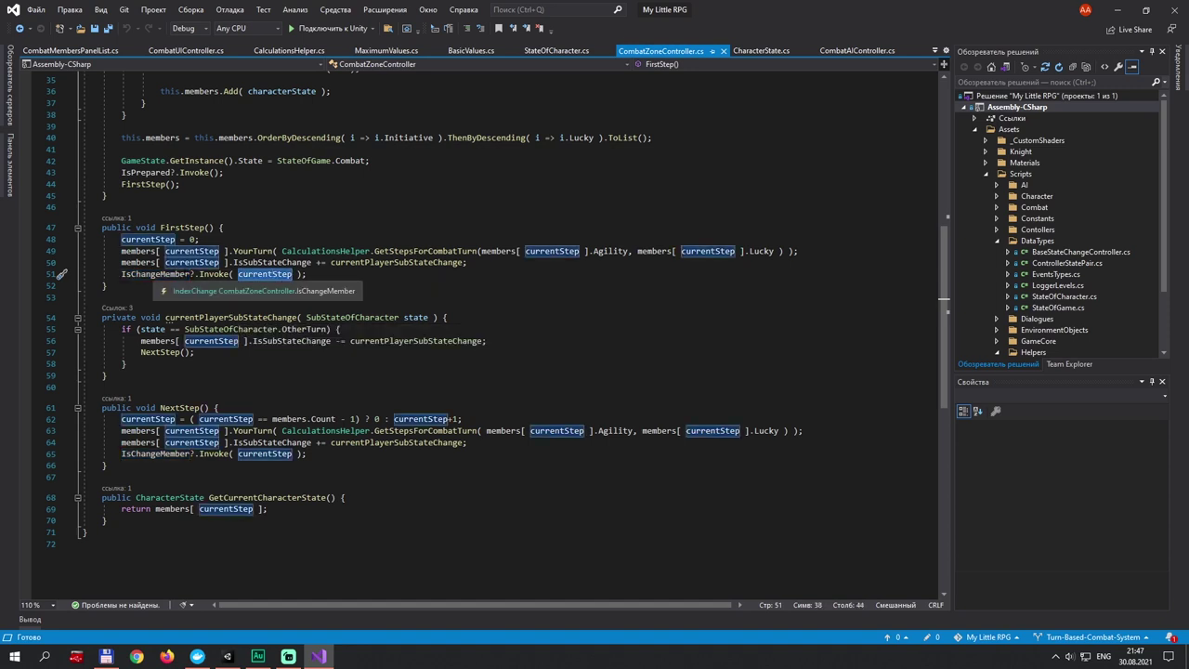
# - Review how NextStep advances currentStep, calls YourTurn, and subscribes the sub-state handler
pyautogui.click(199, 408)
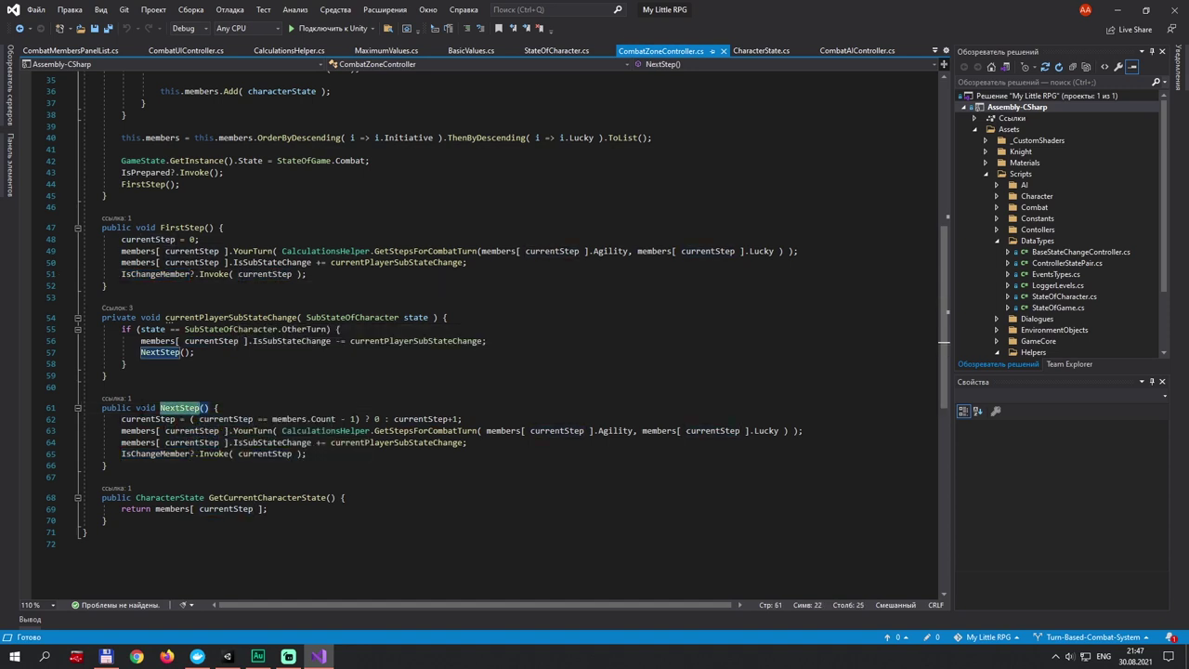
pyautogui.doubleClick(264, 453)
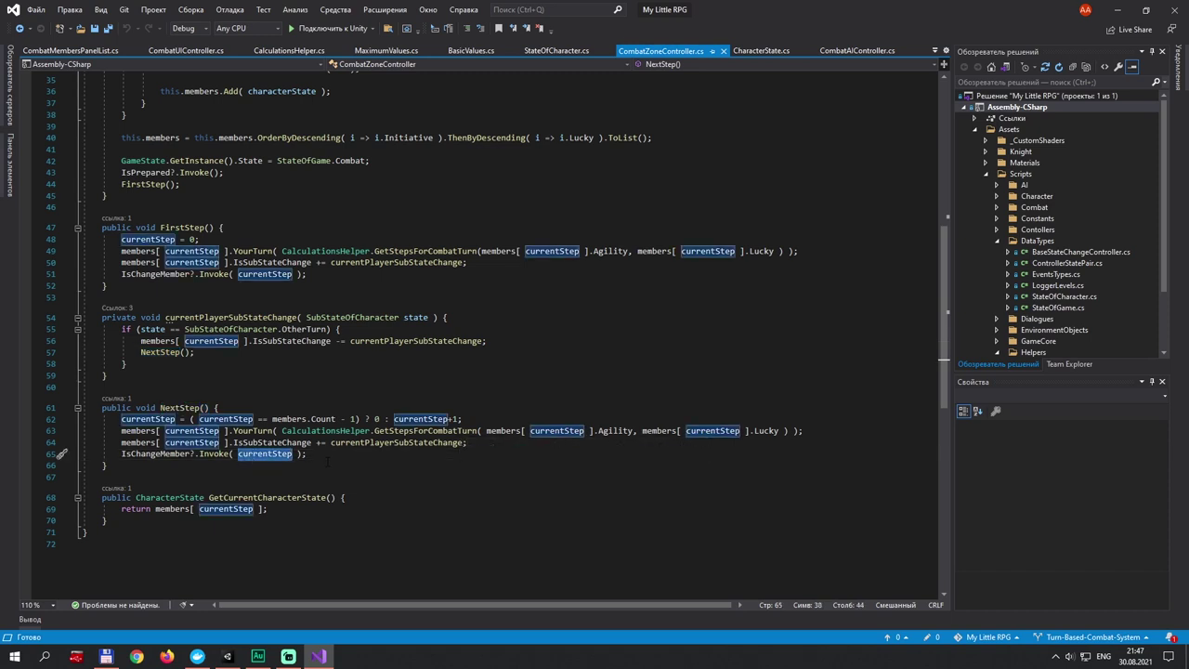
pyautogui.doubleClick(165, 420)
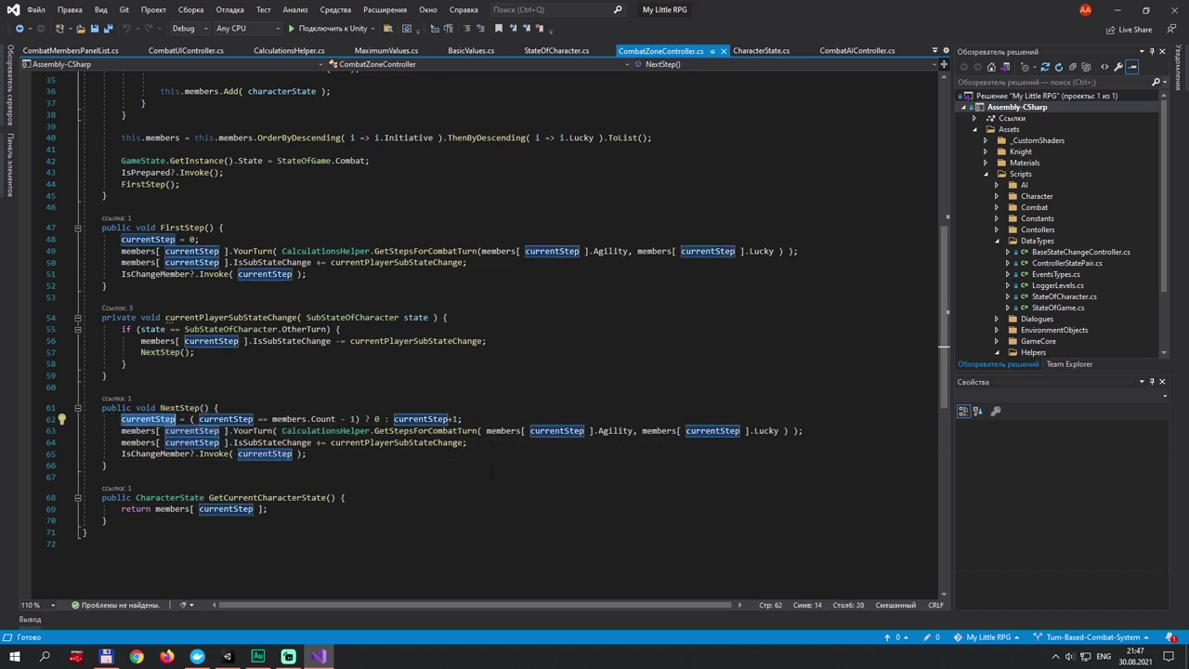
pyautogui.press('End')
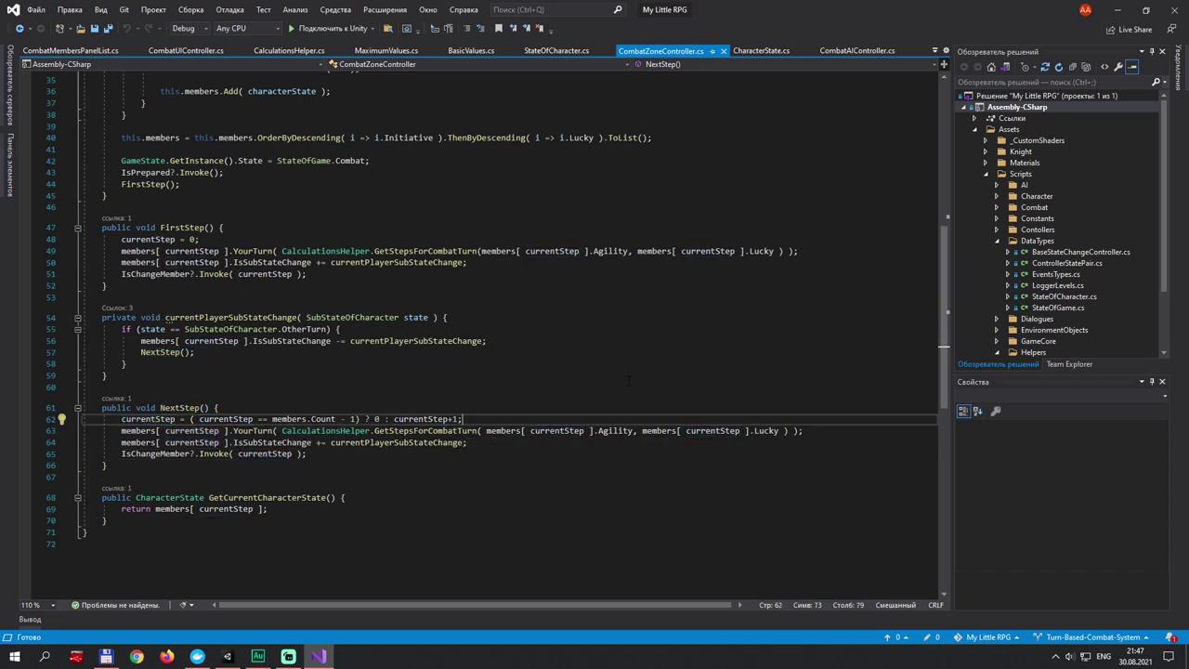
pyautogui.click(253, 431)
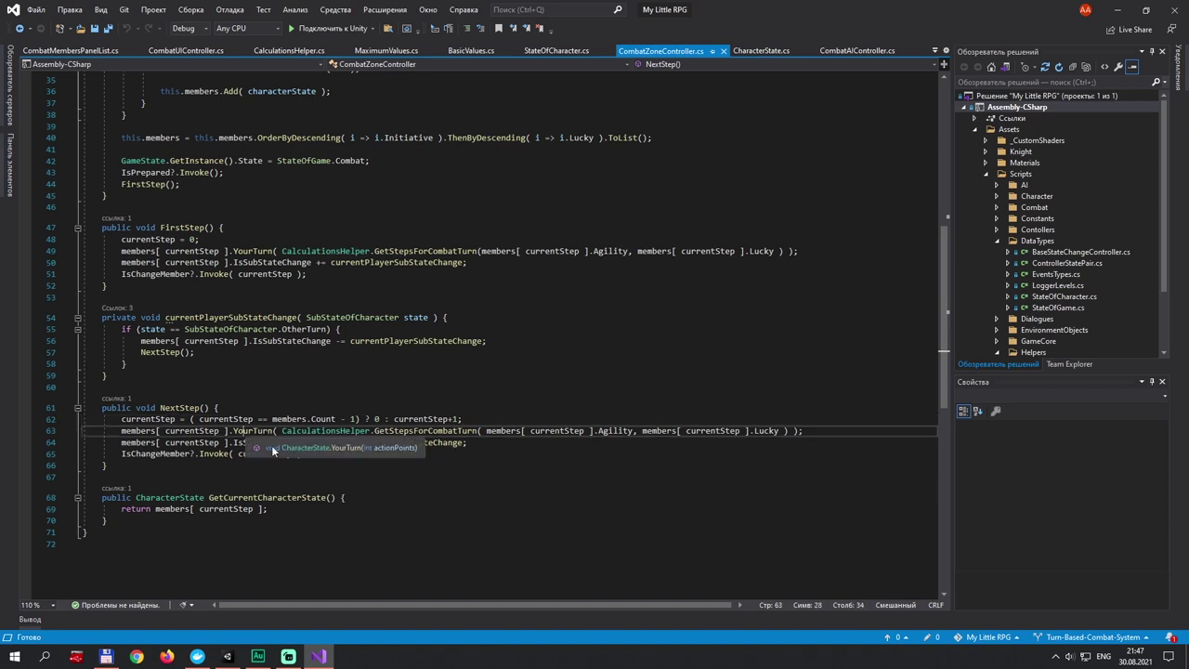
pyautogui.click(370, 442)
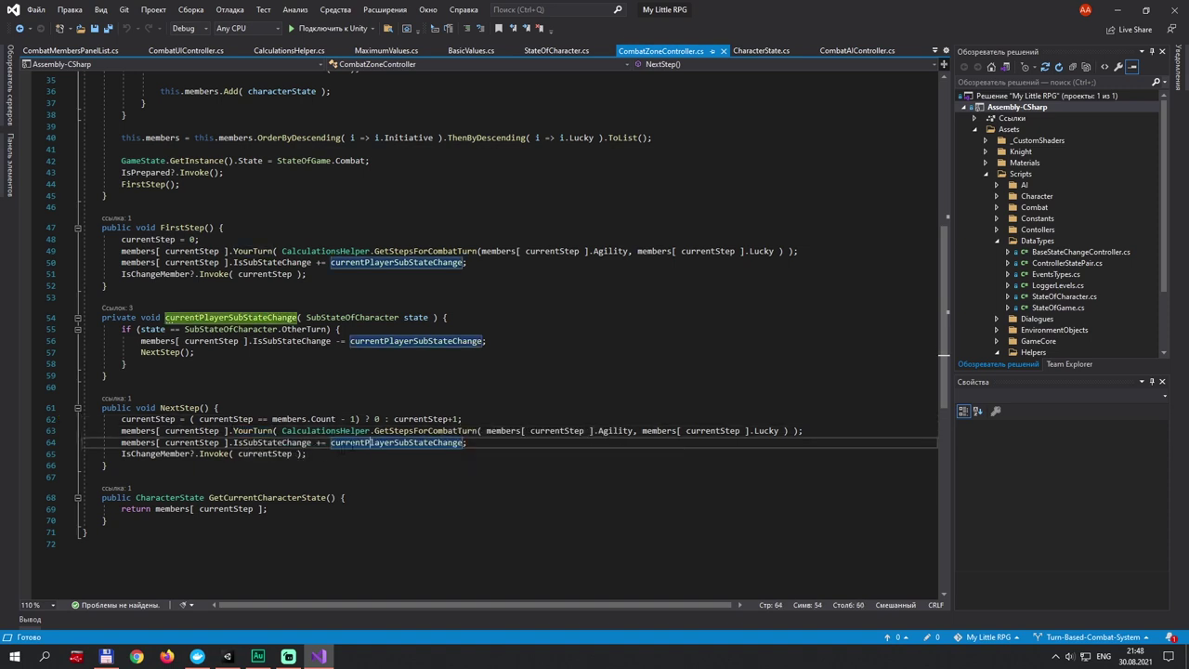
pyautogui.press('End')
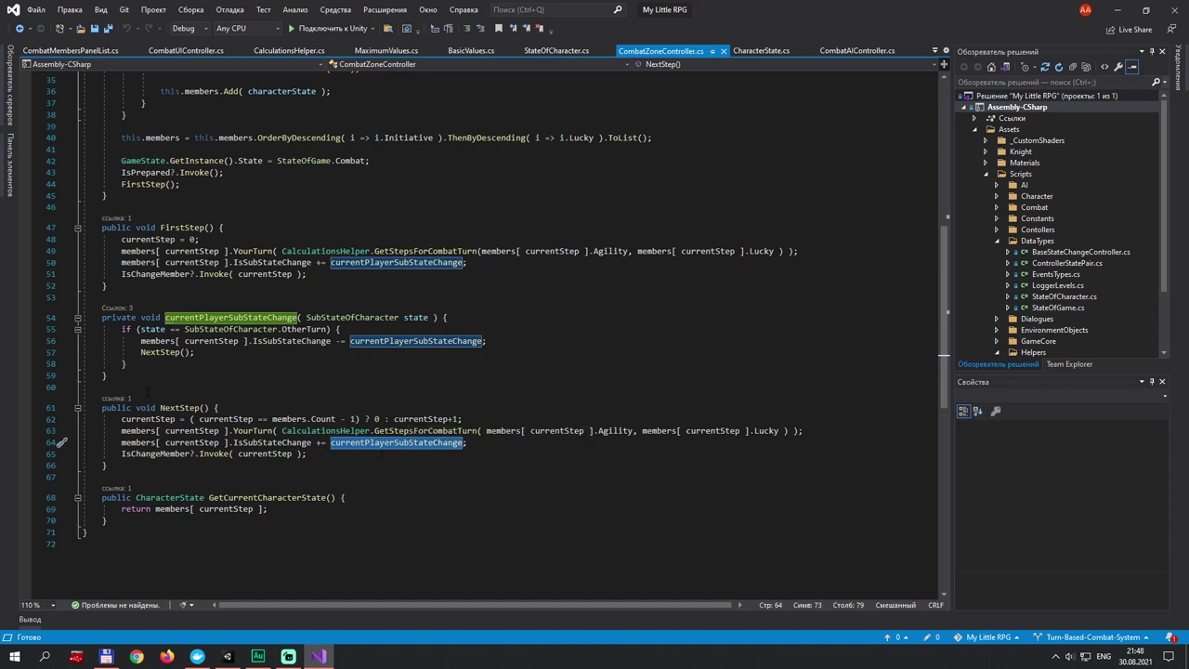
# - Trace the currentPlayerSubStateChange handler calling NextStep and unsubscribing itself, then return to Unity
pyautogui.click(185, 407)
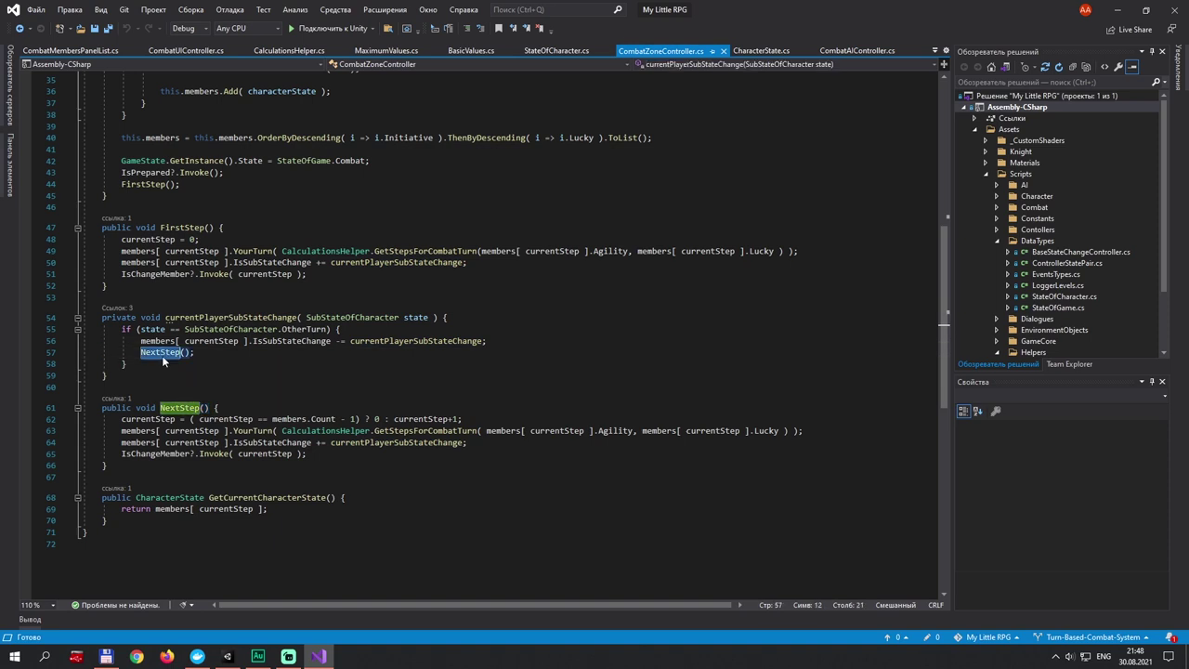
pyautogui.click(207, 357)
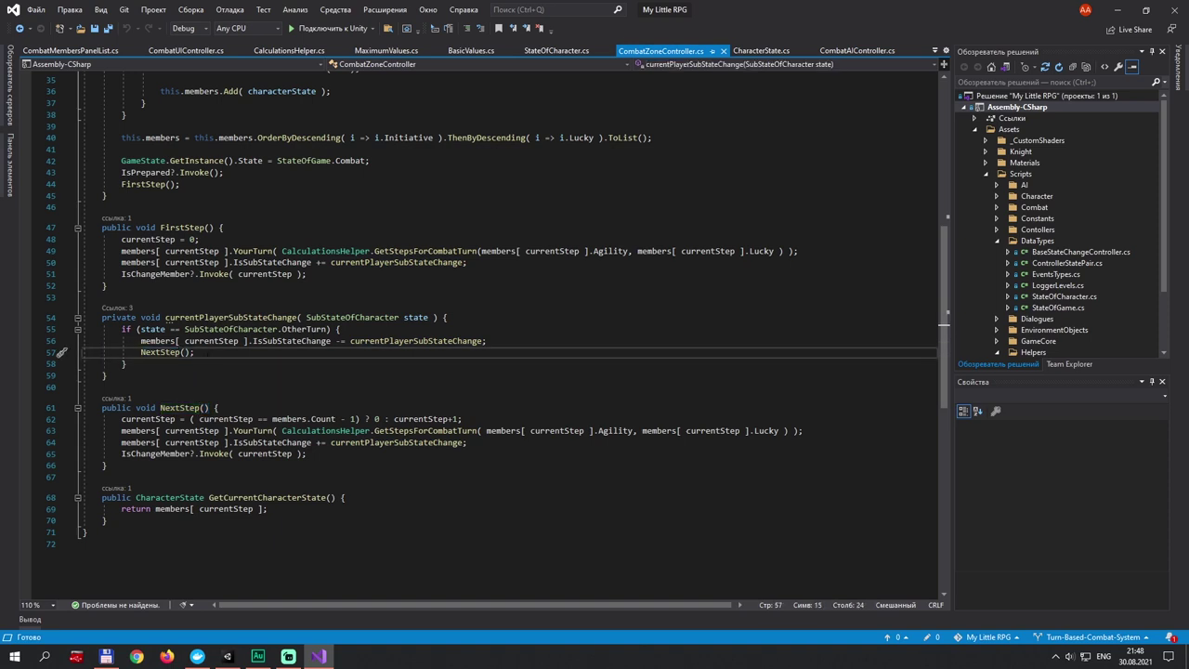
pyautogui.click(497, 341)
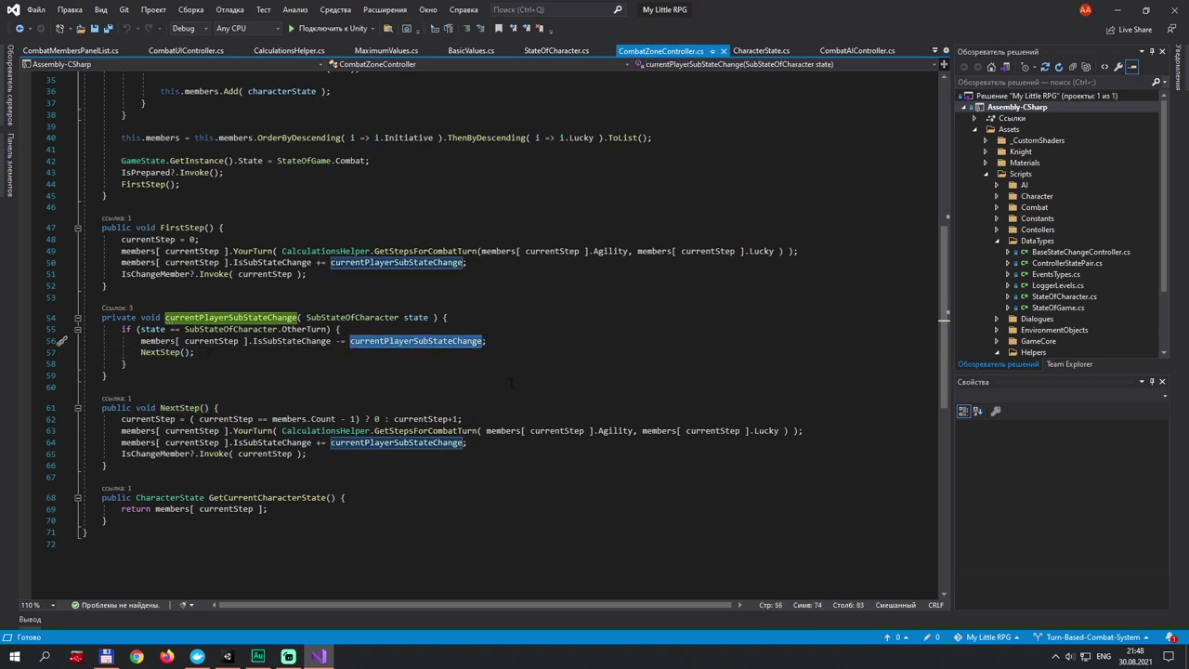
pyautogui.click(363, 297)
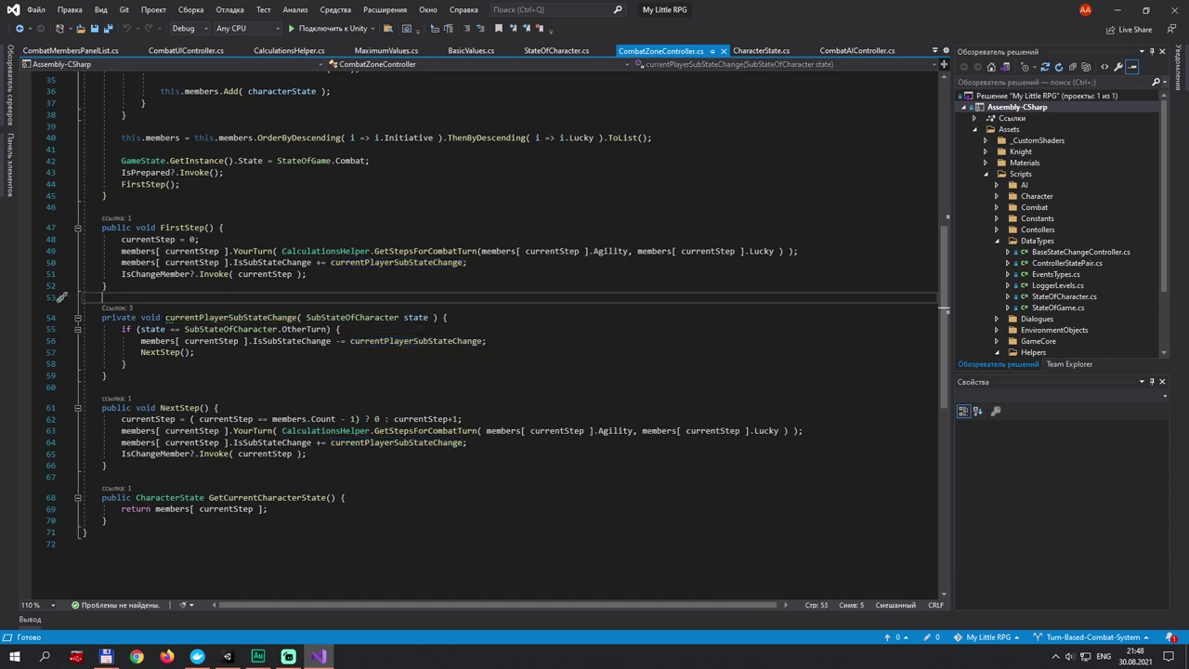
pyautogui.click(388, 443)
pyautogui.click(107, 464)
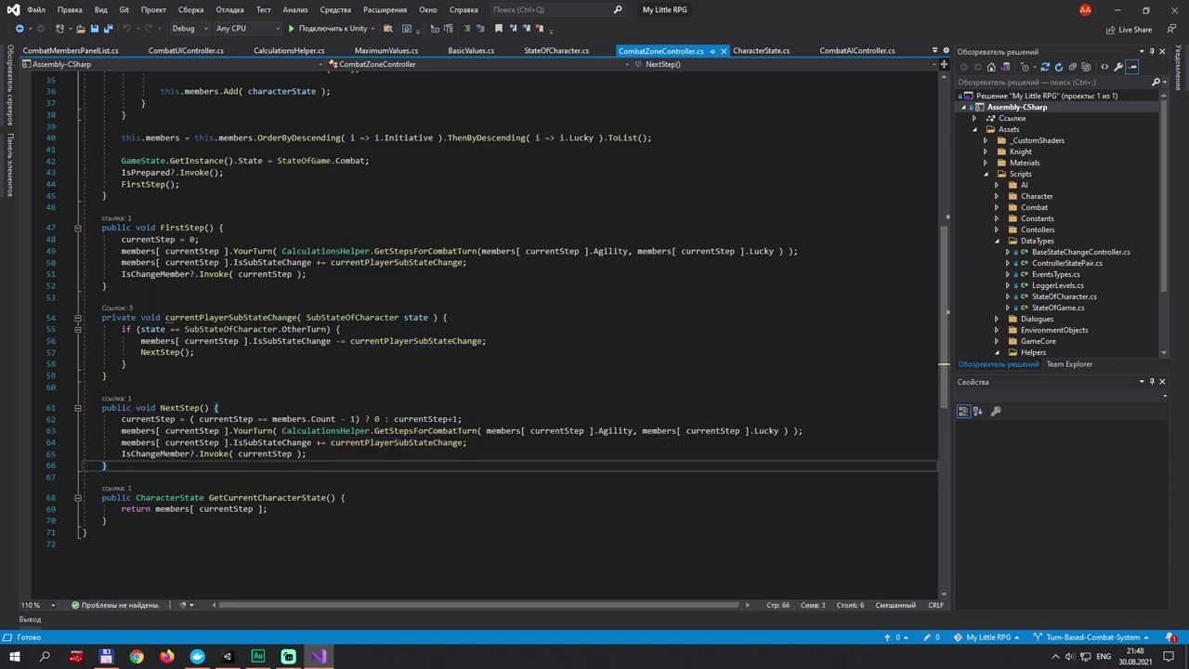
pyautogui.doubleClick(390, 443)
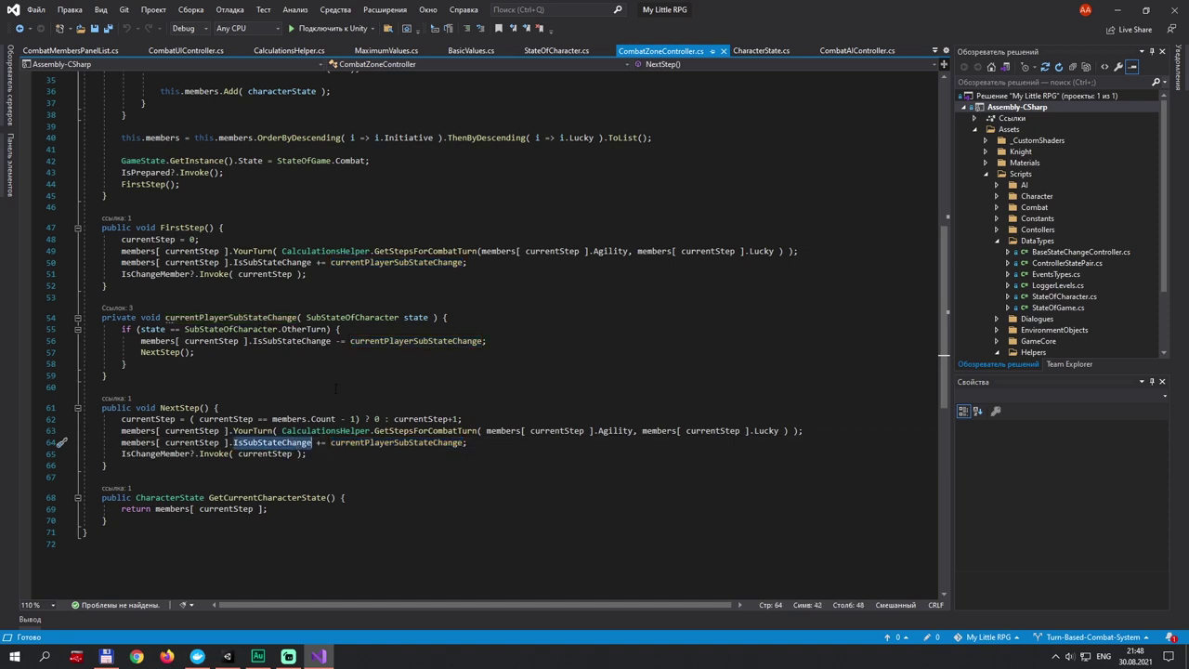
pyautogui.doubleClick(272, 443)
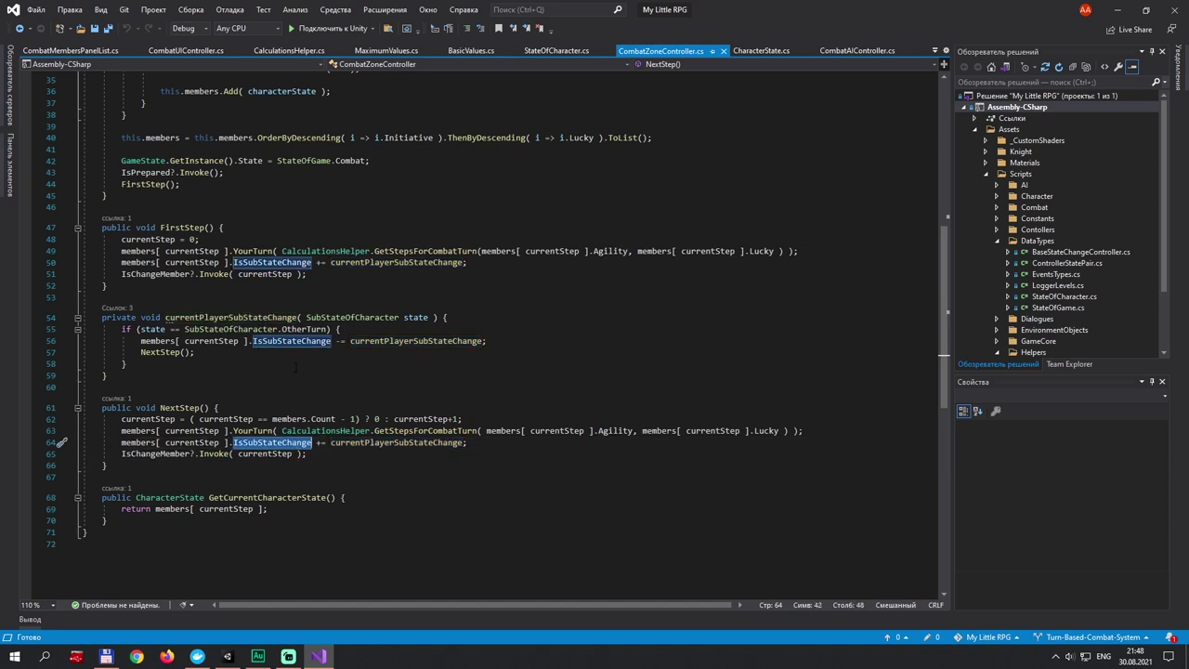
pyautogui.click(104, 386)
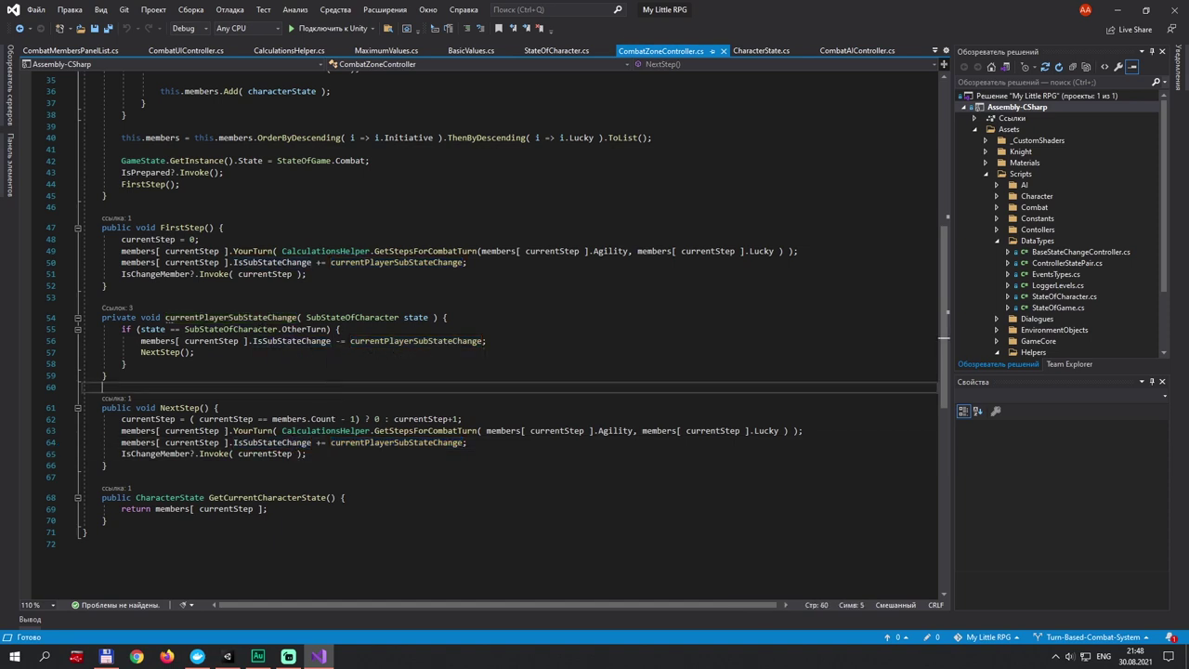
pyautogui.click(227, 656)
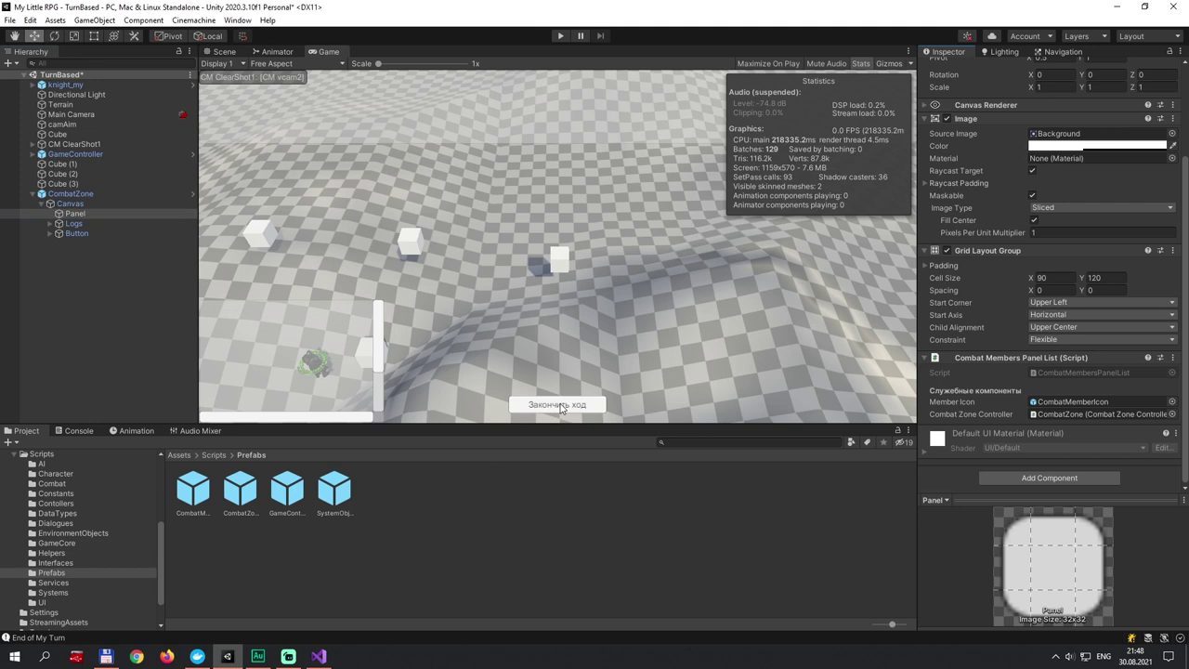
# - Check the Button's On Click EndOfTurn target on Canvas, then open CombatUIController.cs for editing
pyautogui.click(558, 406)
pyautogui.click(76, 233)
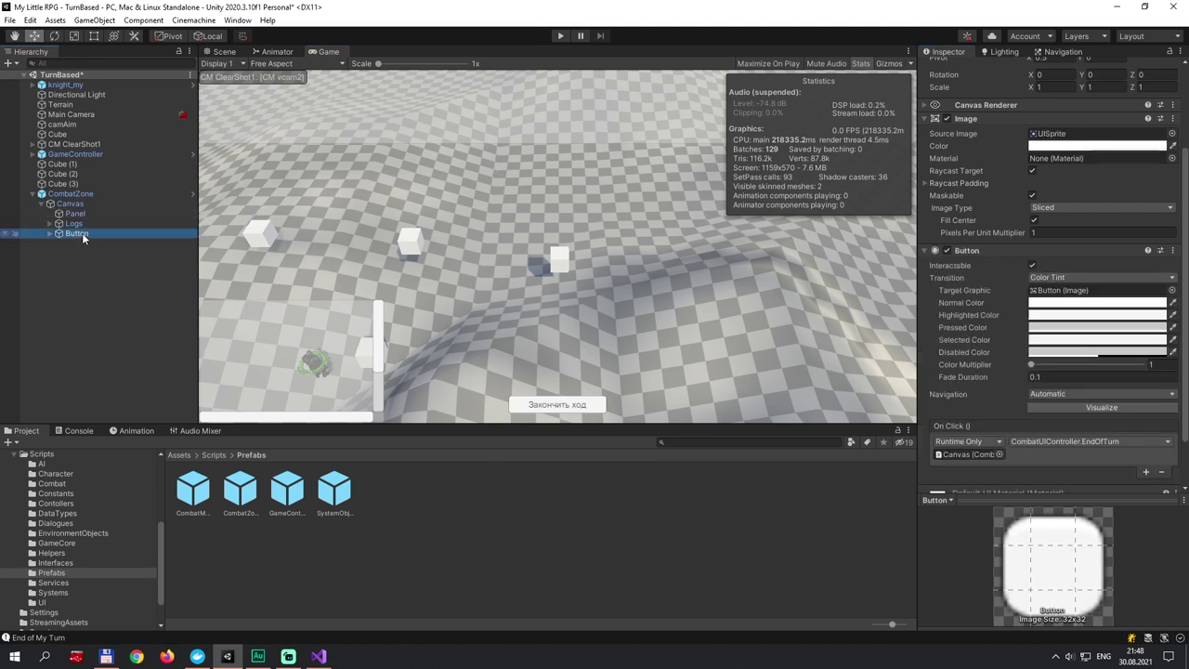
pyautogui.click(967, 455)
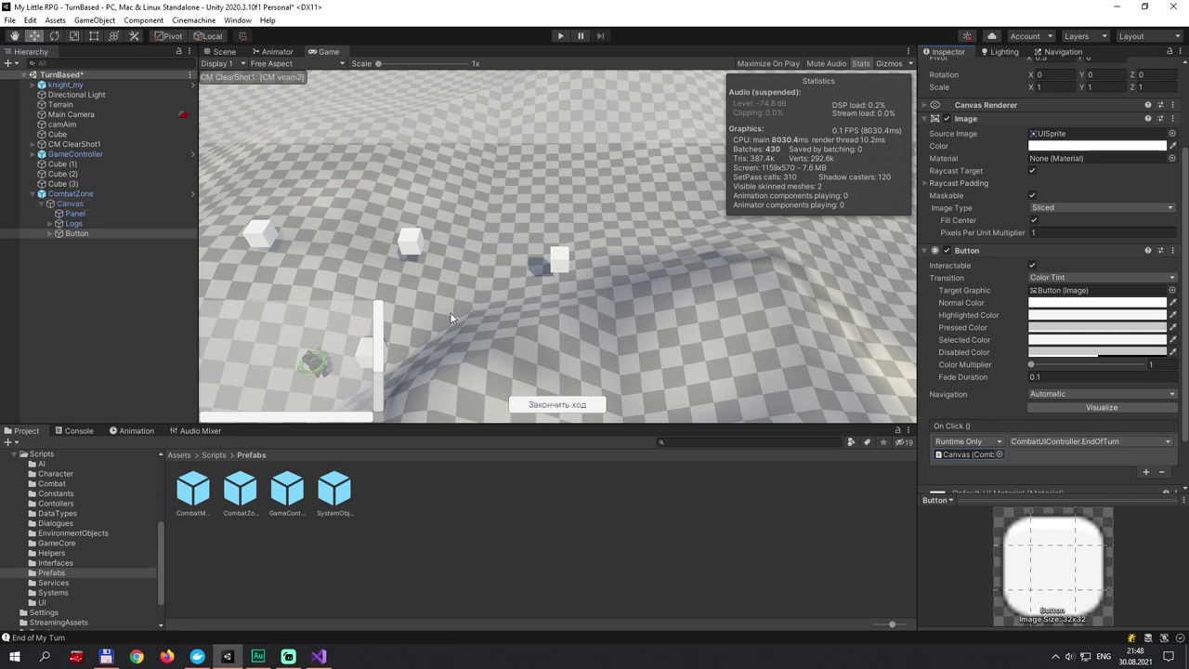
pyautogui.doubleClick(967, 455)
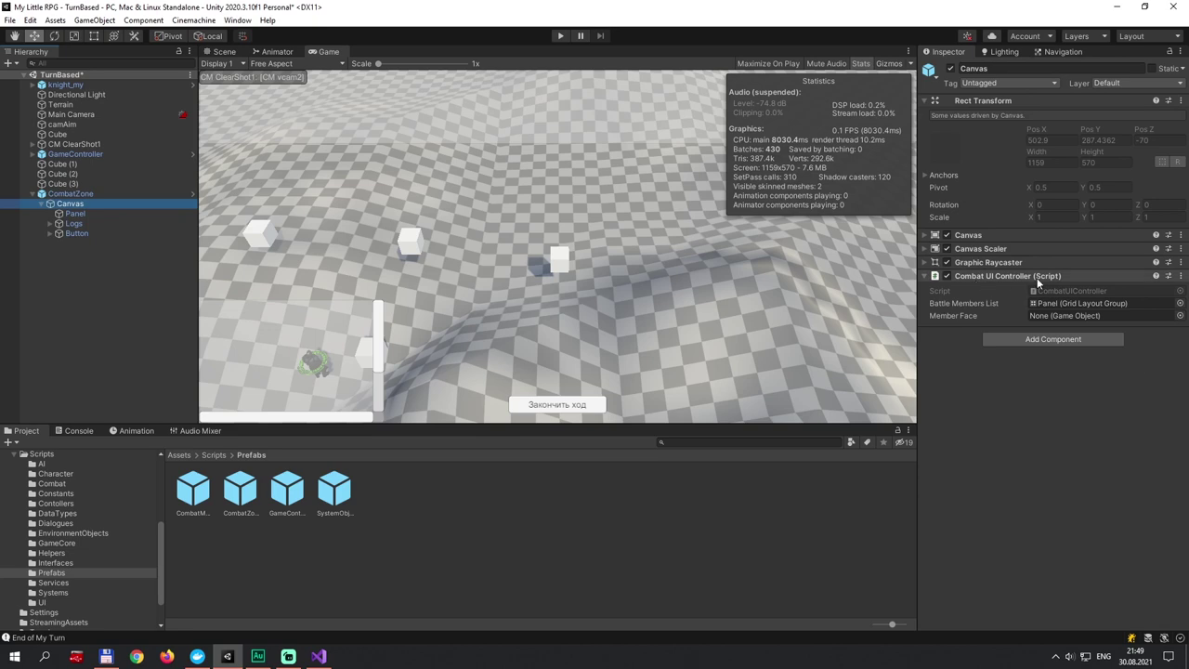
pyautogui.click(1180, 277)
pyautogui.click(1084, 424)
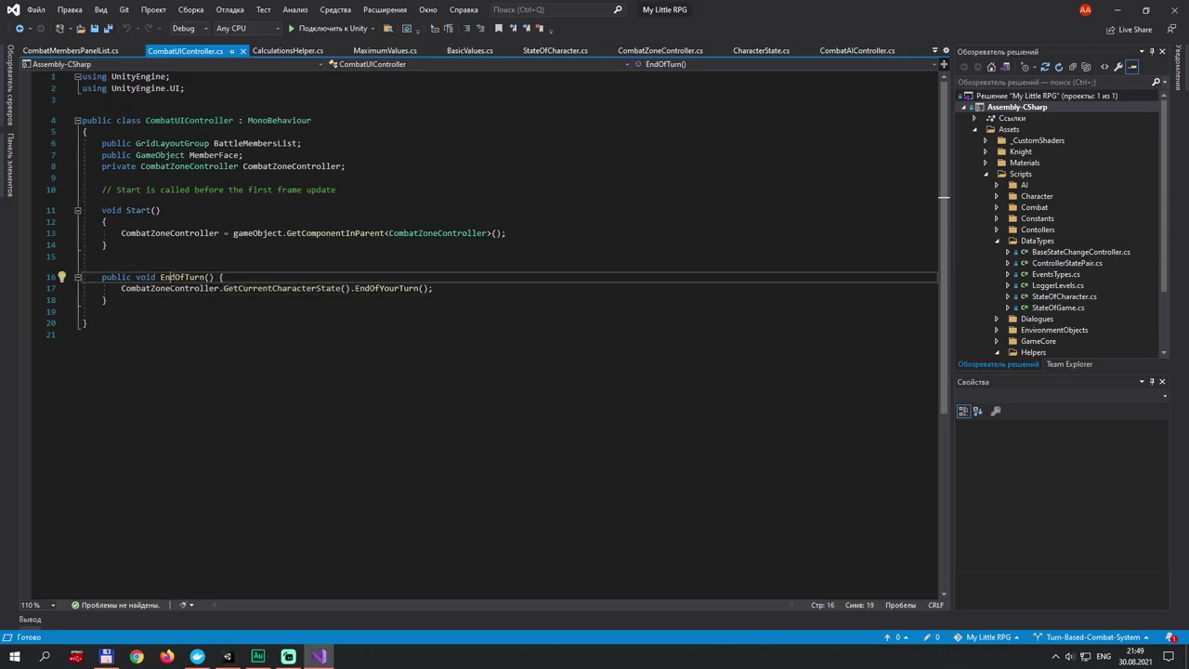
# - Select the GetCurrentCharacterState().EndOfYourTurn call in CombatUIController.cs and jump to its definition
pyautogui.click(102, 311)
pyautogui.doubleClick(279, 288)
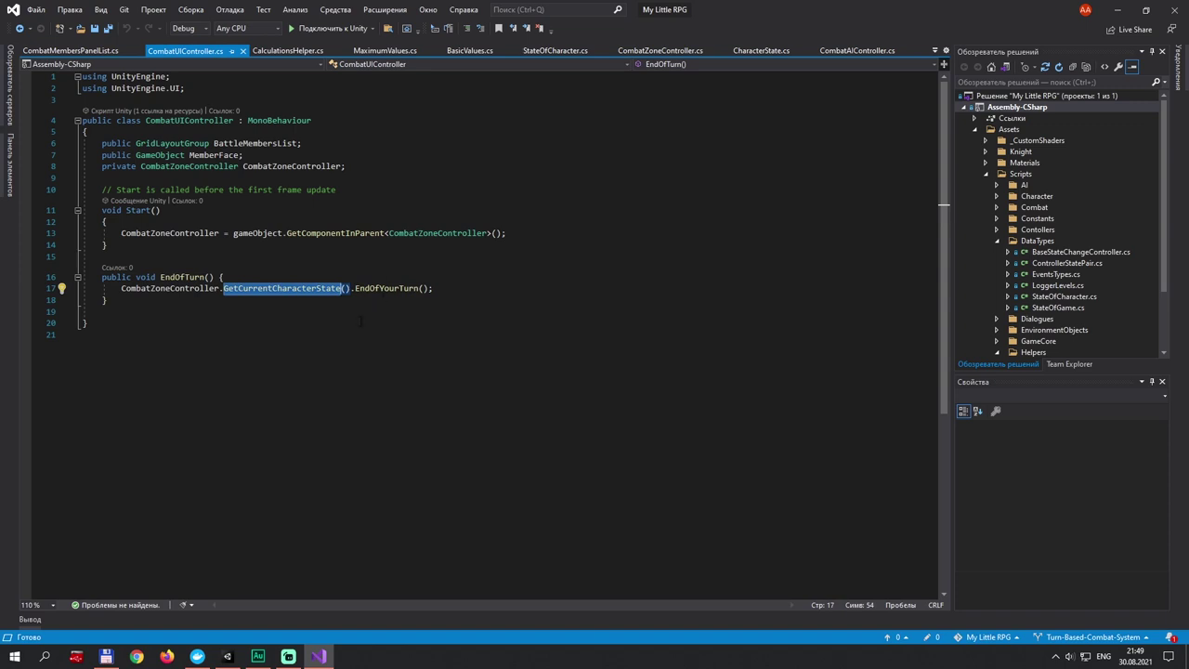
pyautogui.doubleClick(391, 288)
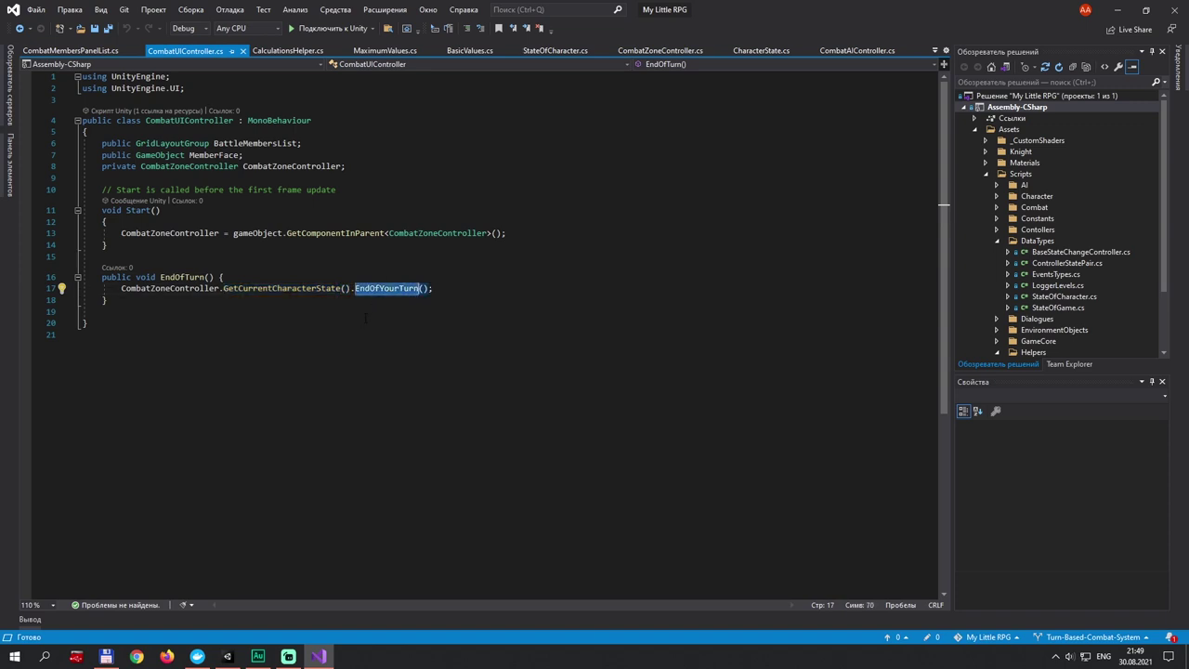
pyautogui.click(365, 300)
pyautogui.doubleClick(390, 288)
# - Open EndOfYourTurn in CharacterState.cs and highlight CurrentSubState and OtherTurn usages
pyautogui.press('F12')
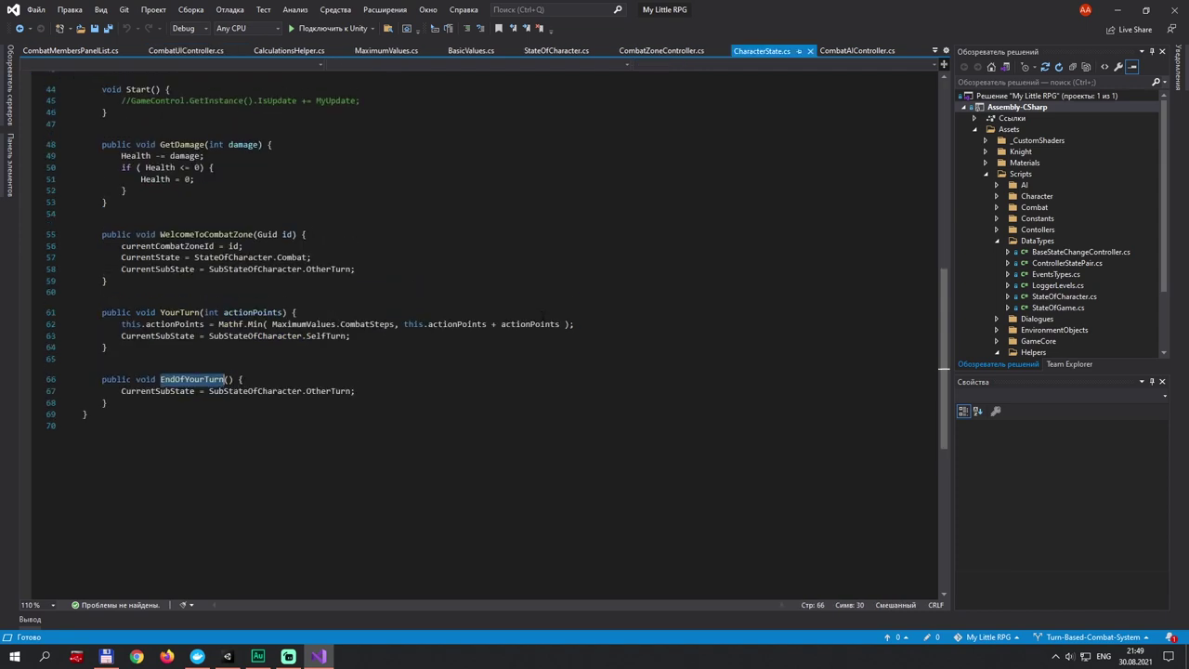
pyautogui.press('End')
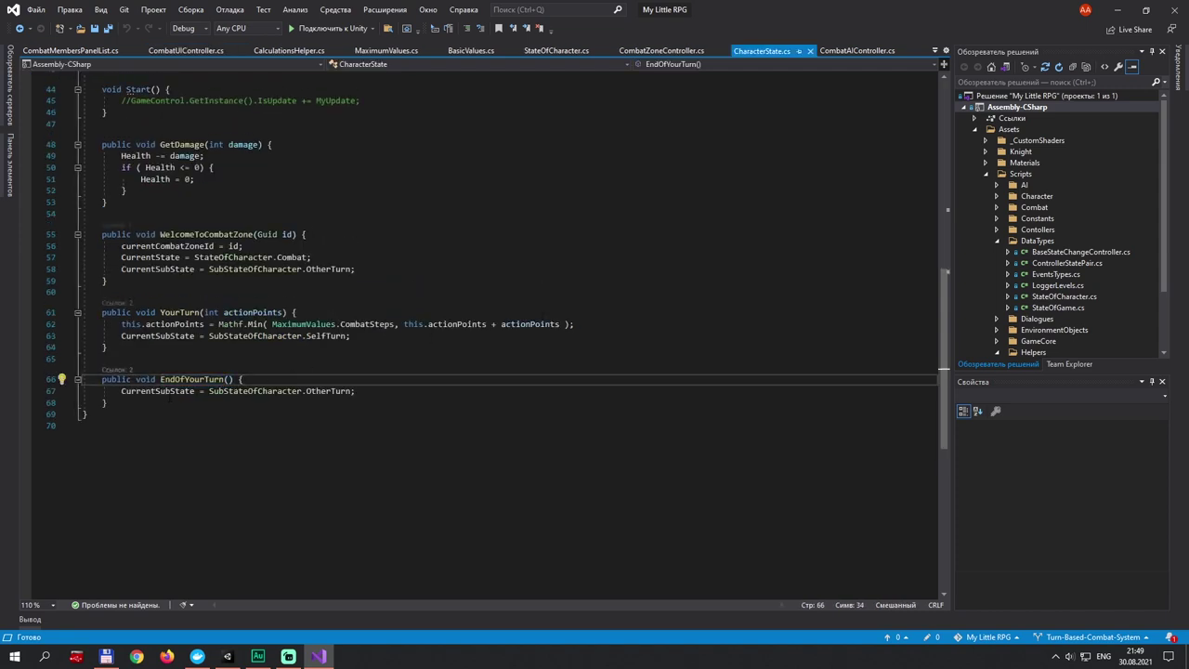
pyautogui.click(194, 390)
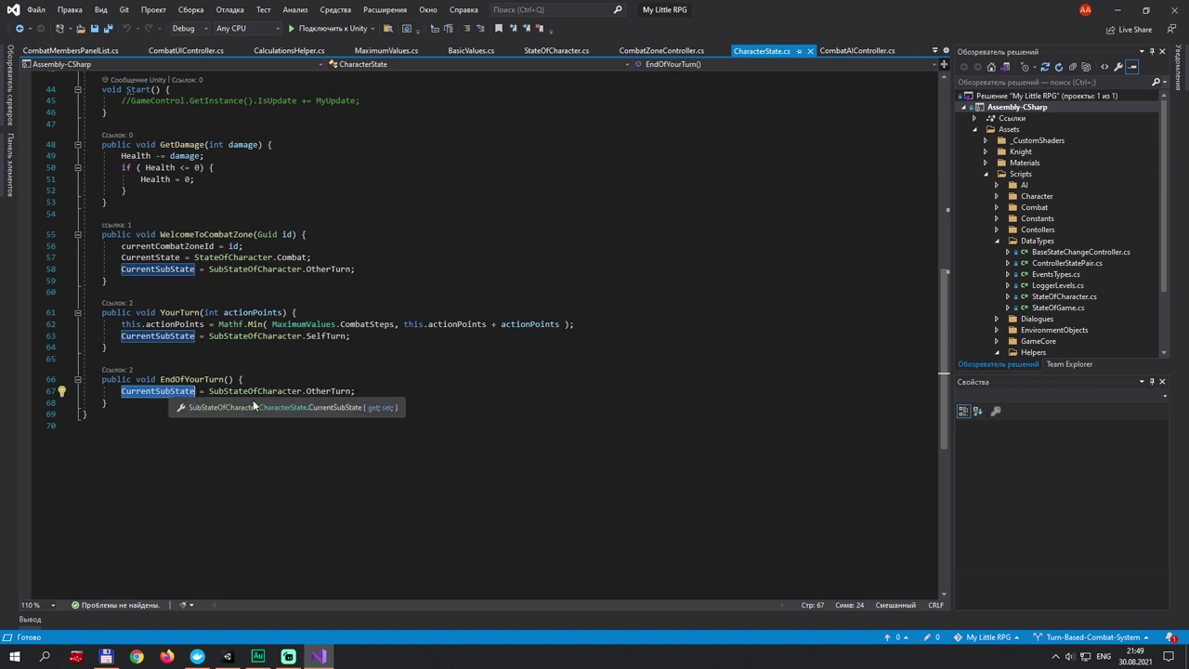
pyautogui.click(351, 390)
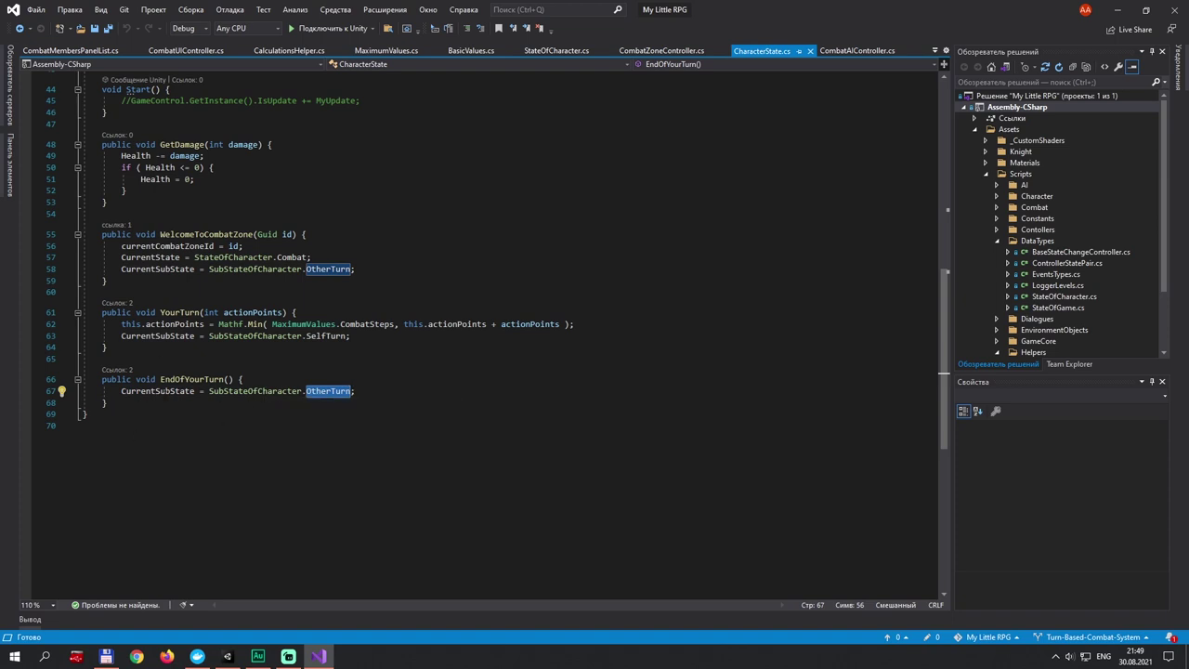
# - Inspect the CurrentSubState setter's IsSubStateChange invoke, then return to the Unity editor
pyautogui.scroll(10, 464, 325)
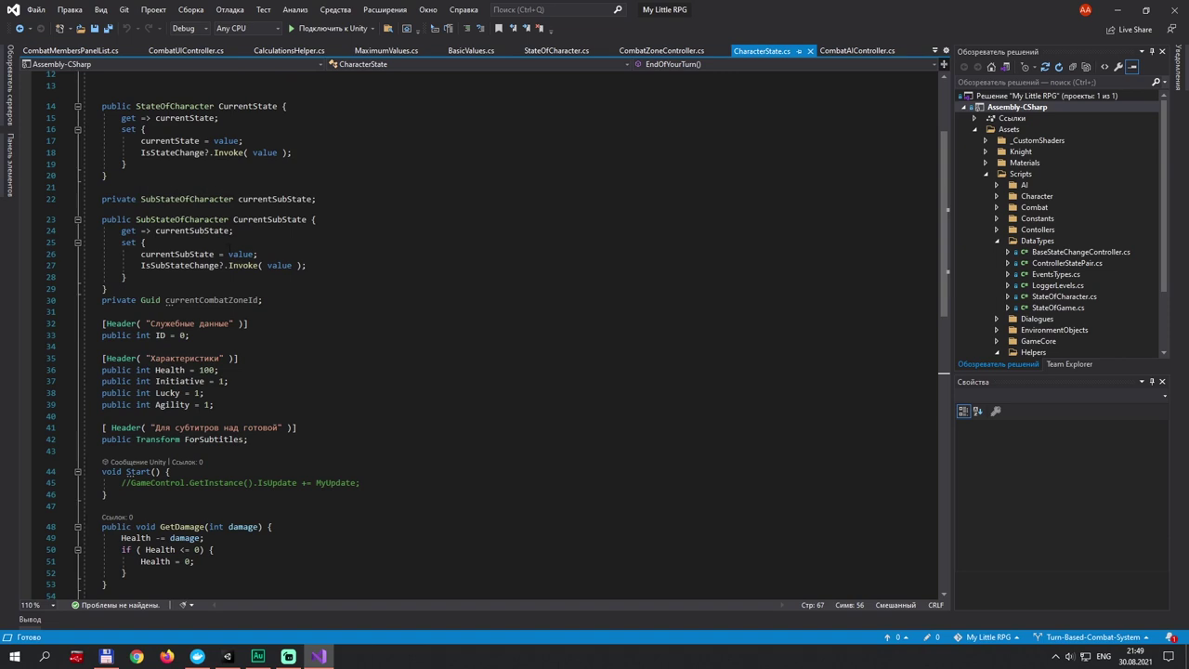
pyautogui.click(335, 218)
pyautogui.click(229, 265)
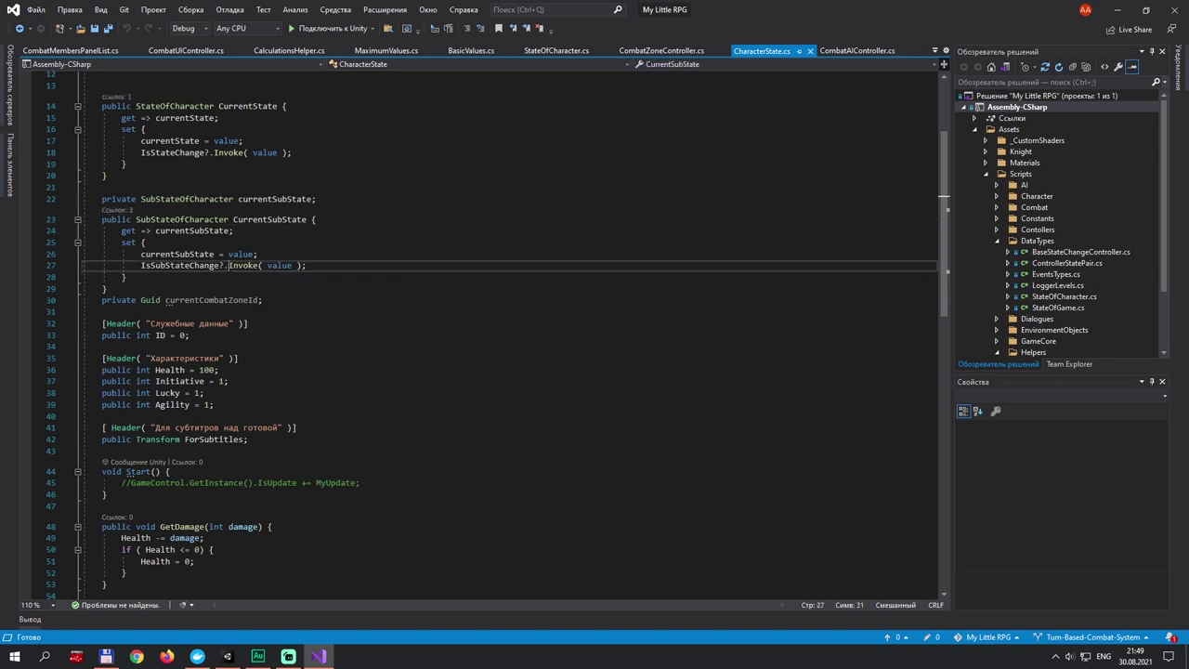
pyautogui.click(542, 267)
pyautogui.scroll(-3, 403, 257)
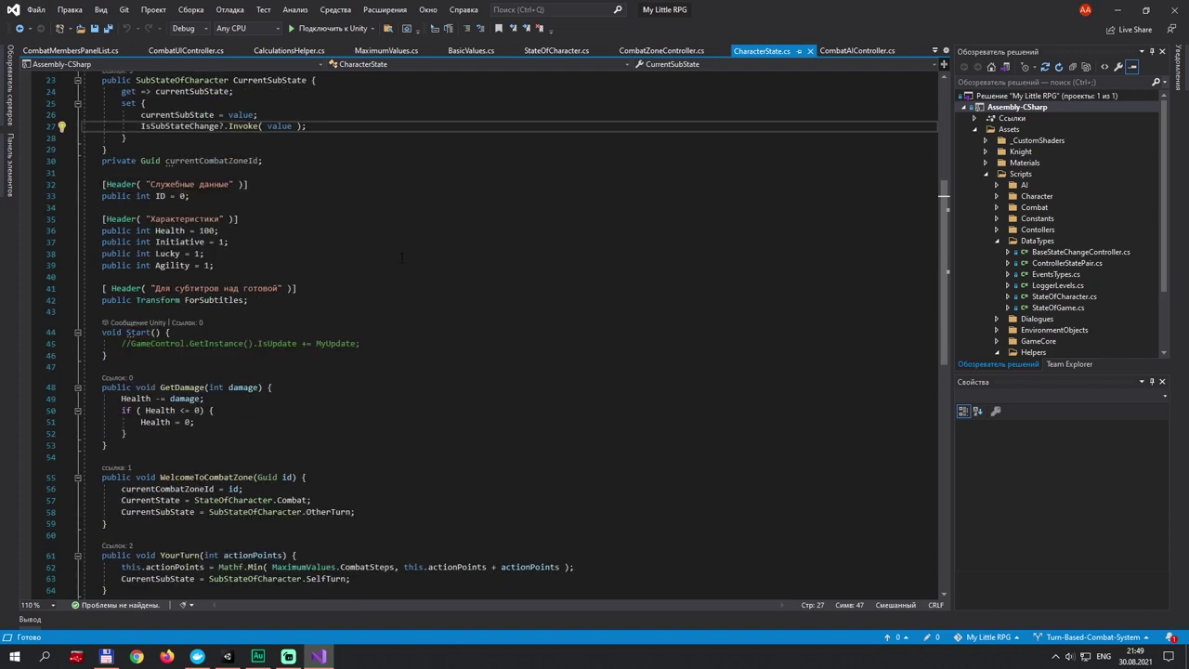
pyautogui.scroll(-8, 398, 270)
pyautogui.click(390, 344)
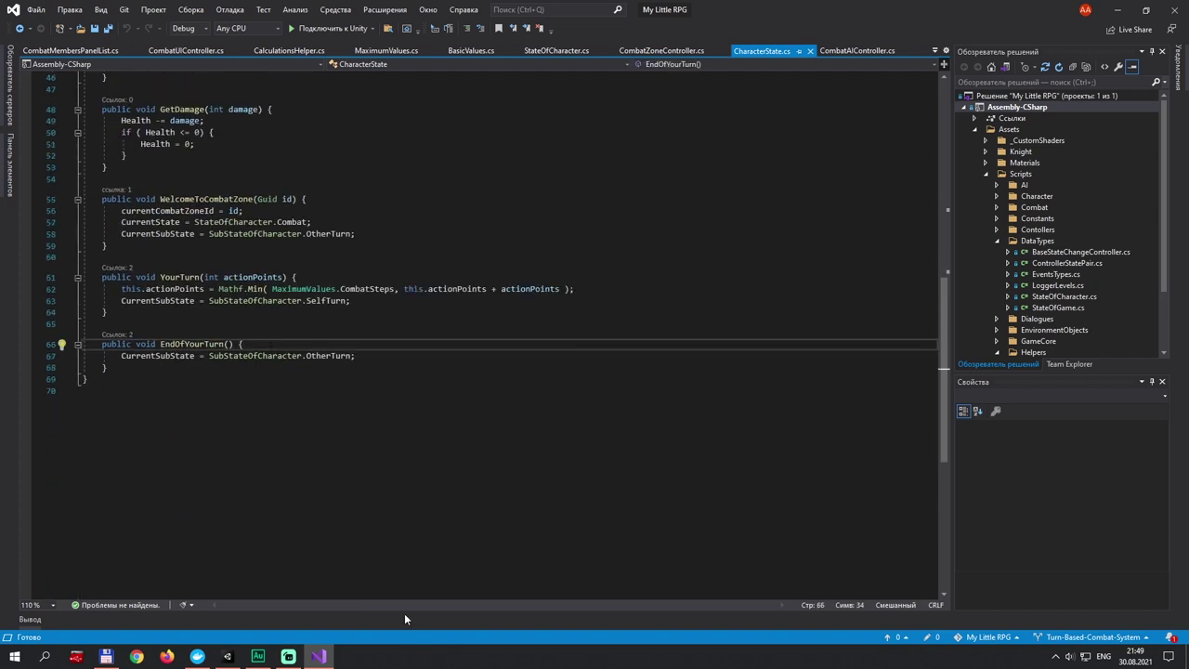
pyautogui.click(283, 660)
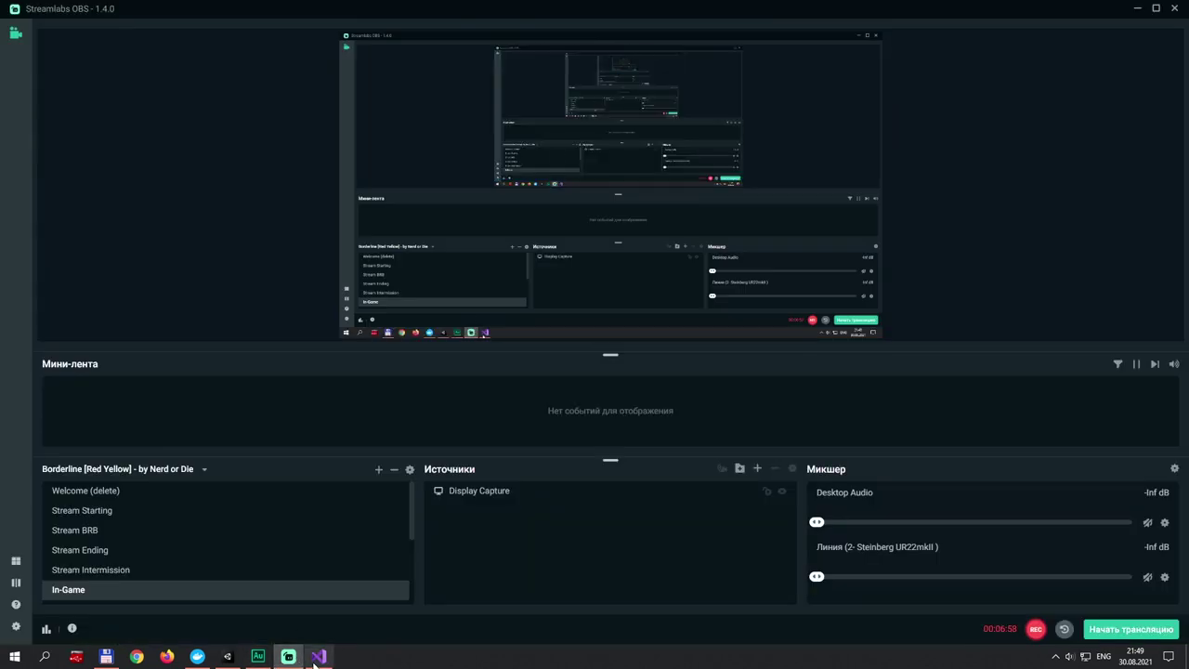
pyautogui.click(281, 662)
pyautogui.click(227, 657)
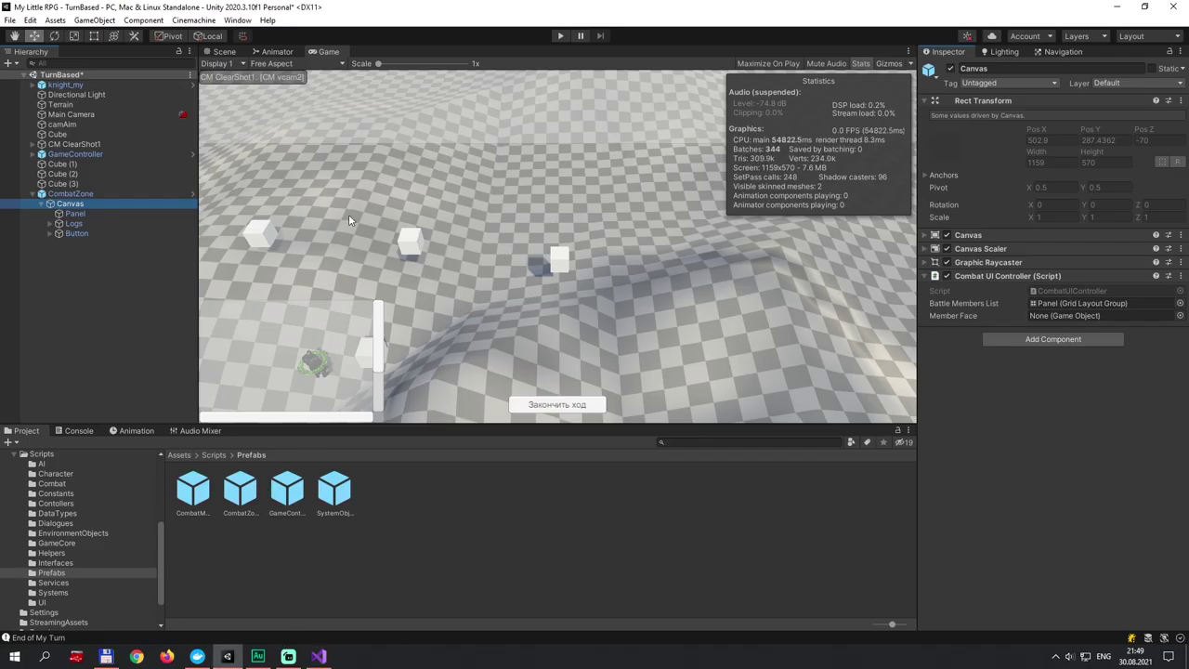
# - Enter play mode, delete Cube (3) and the original CombatZone, and walk the knight toward the cubes
pyautogui.click(541, 413)
pyautogui.click(560, 37)
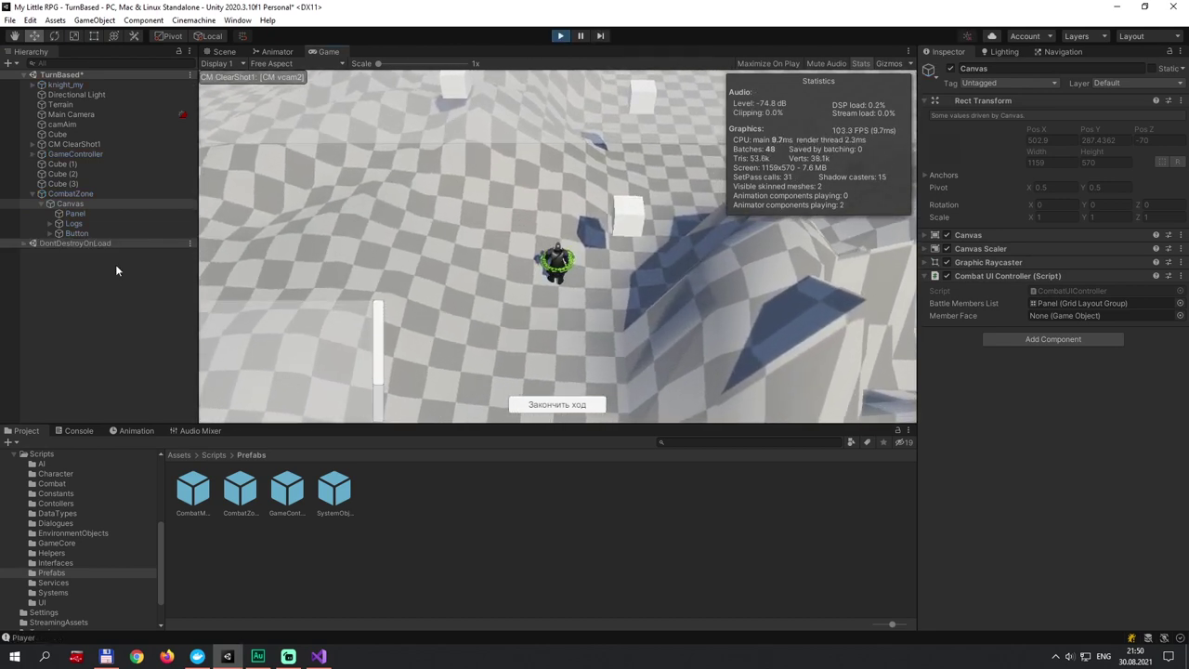
pyautogui.click(76, 186)
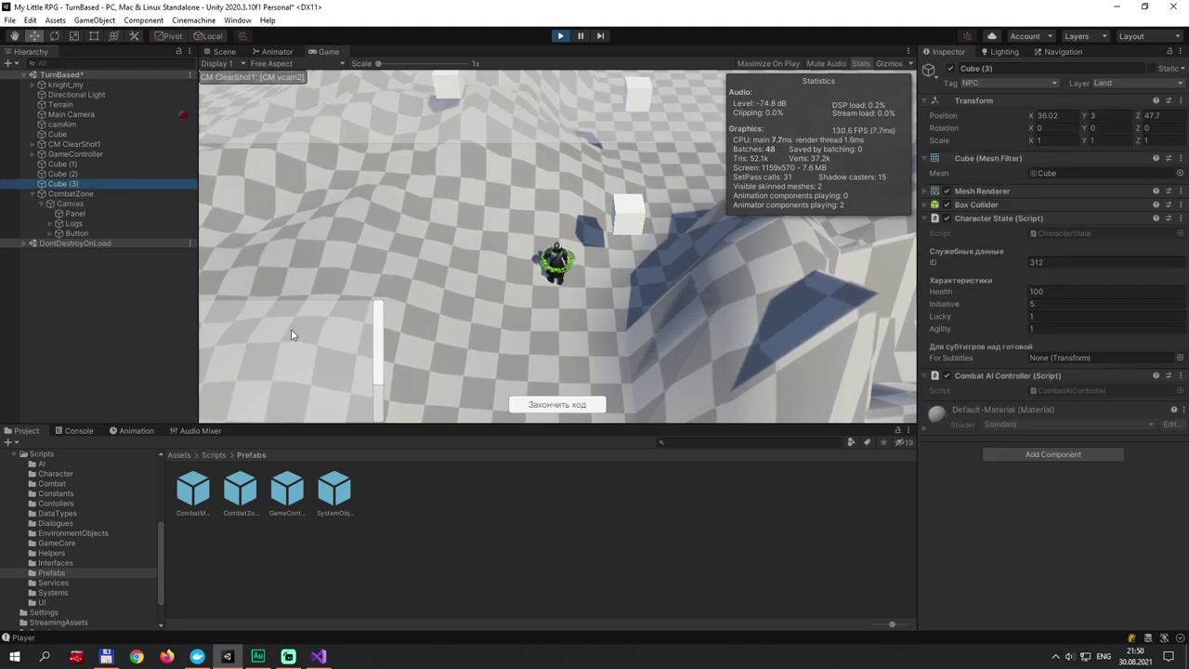
pyautogui.press('Delete')
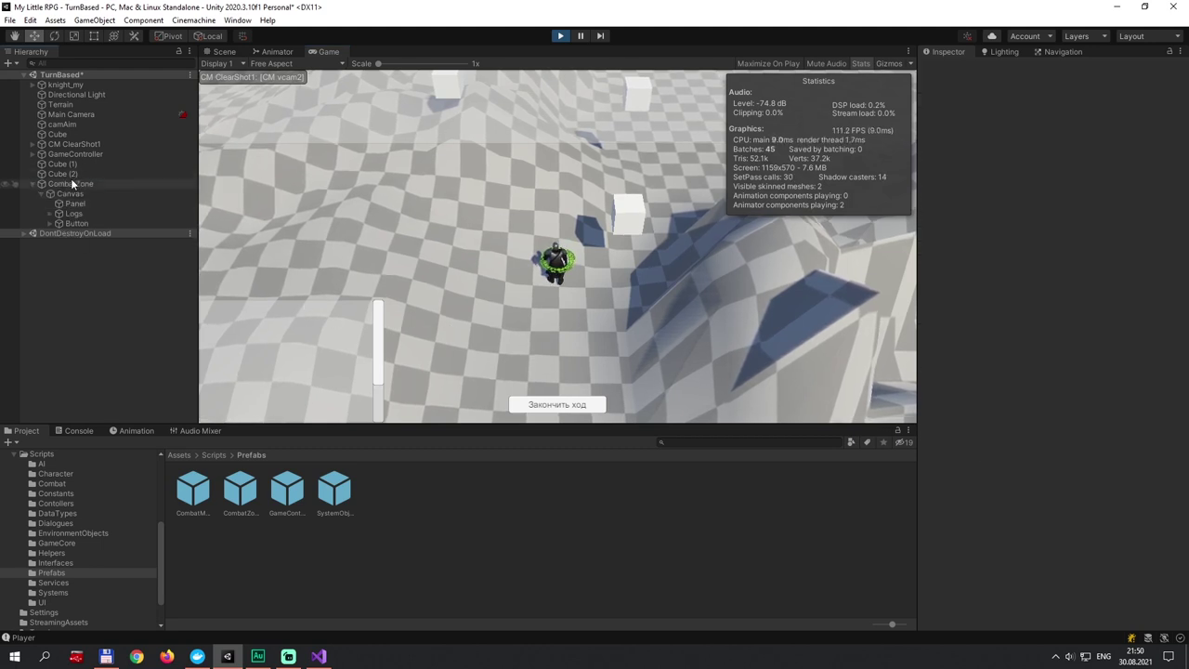
pyautogui.click(71, 183)
pyautogui.press('Delete')
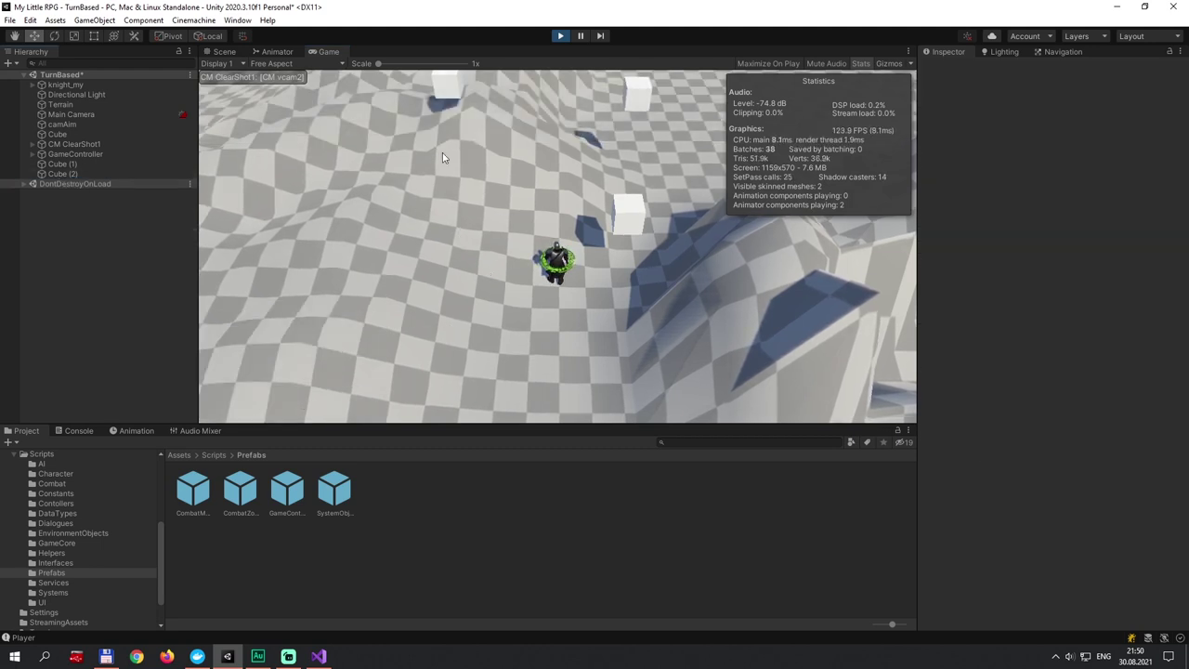
pyautogui.click(618, 182)
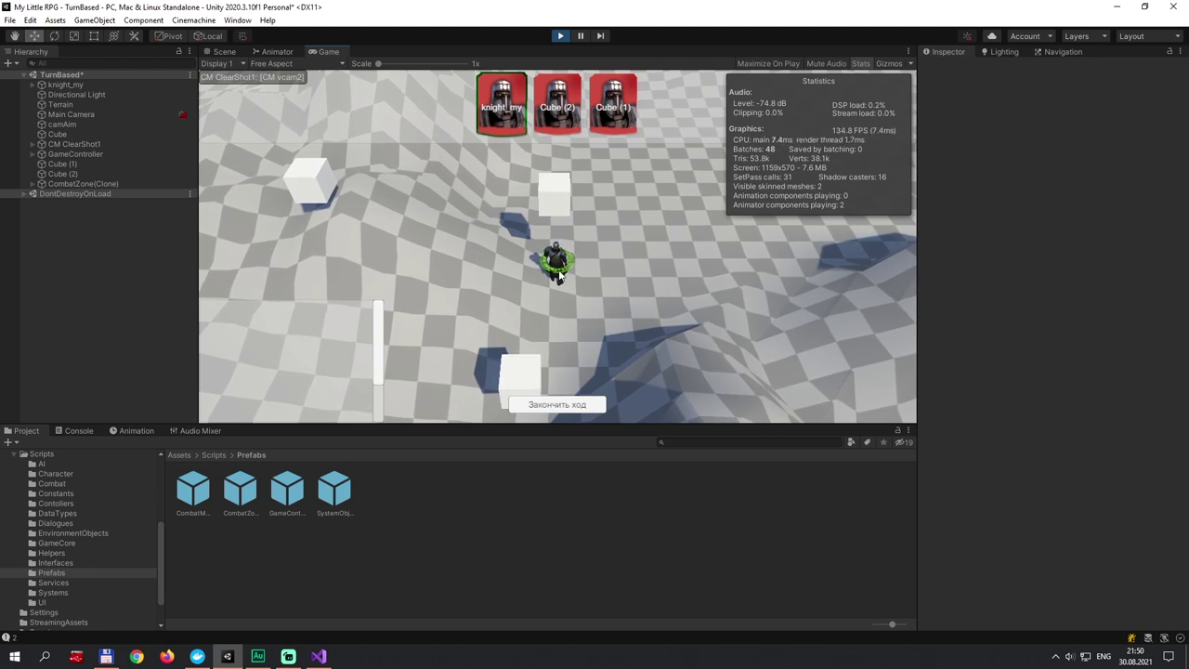
# - End the knight's turn with 'Закончить ход', move the knight, then exit play mode
pyautogui.click(574, 407)
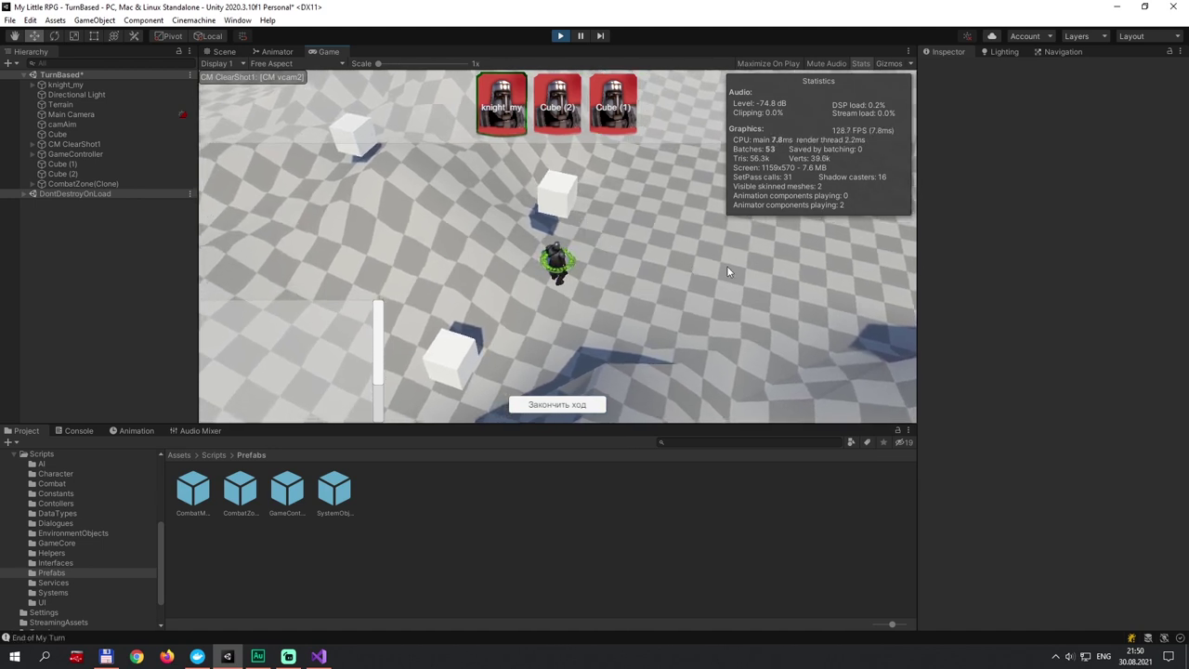
pyautogui.click(575, 409)
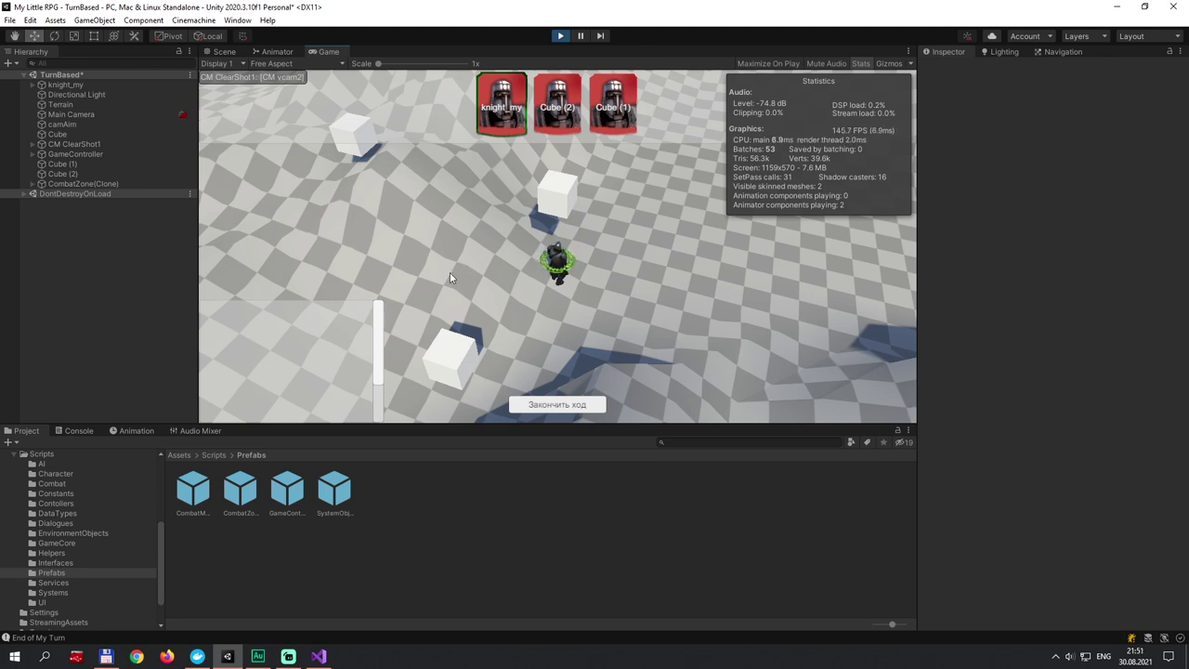
pyautogui.click(377, 376)
pyautogui.click(560, 37)
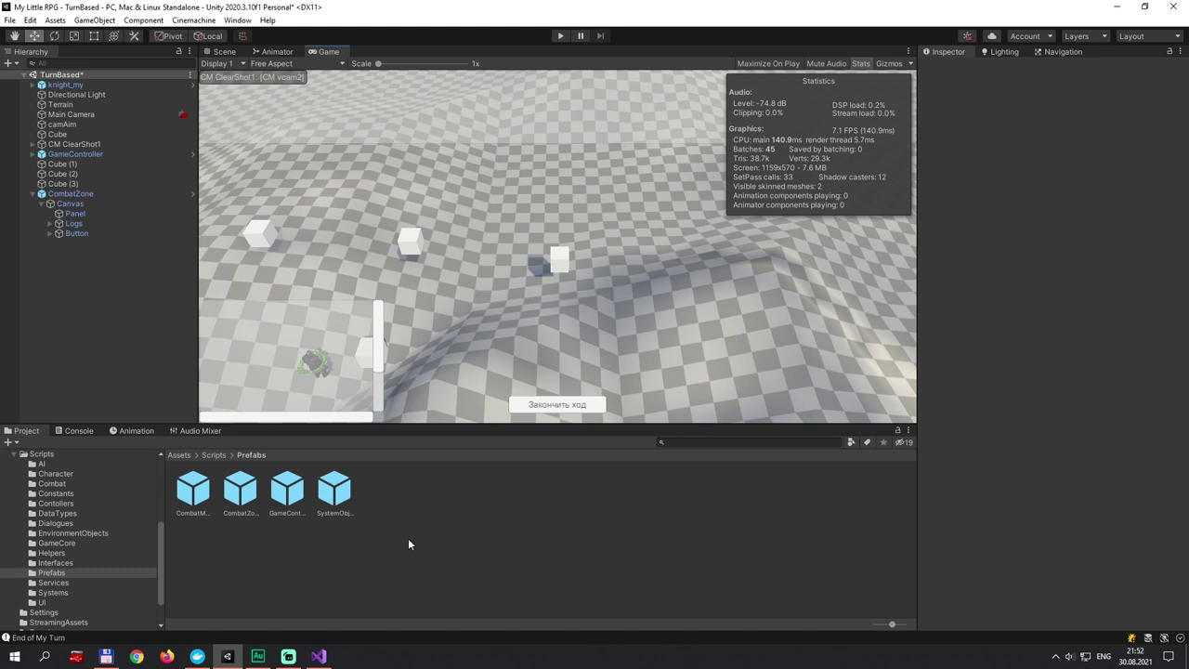
# - Select Logs under CombatZone > Canvas to view its components in the Inspector
pyautogui.click(73, 223)
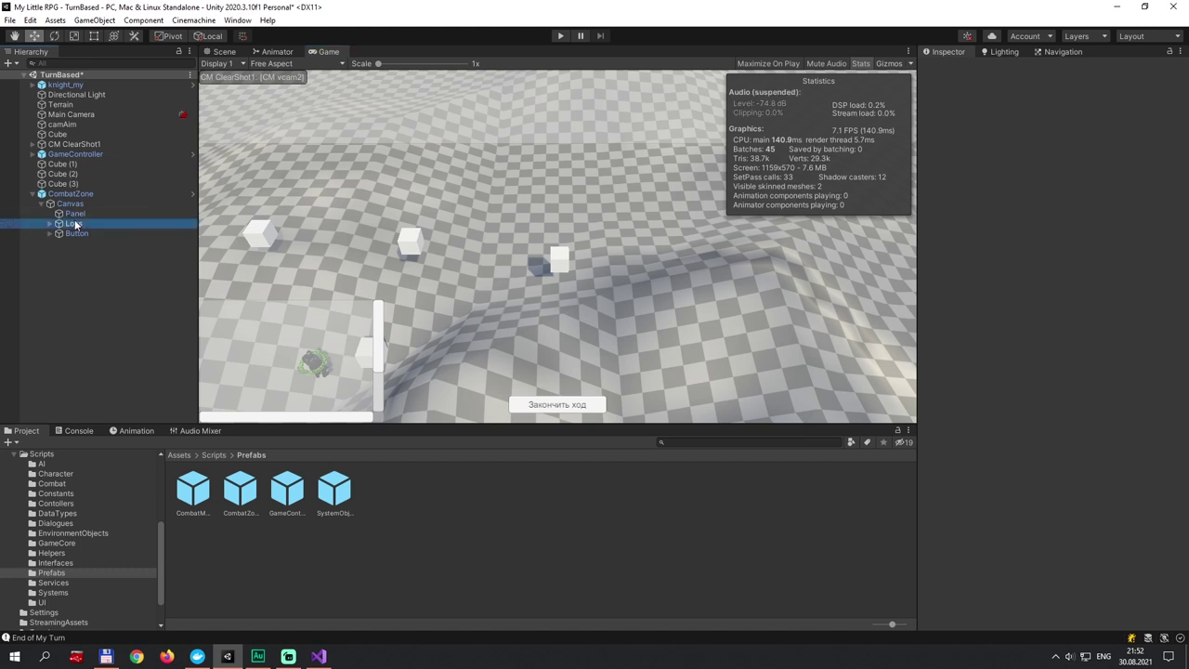